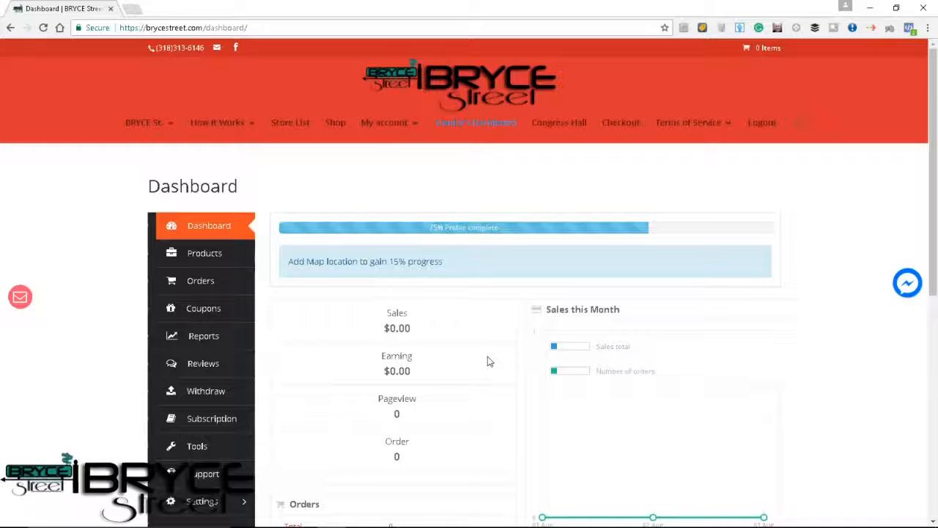
# Start a new product in the vendor's product list and name it "Test Product 1".
pyautogui.click(206, 253)
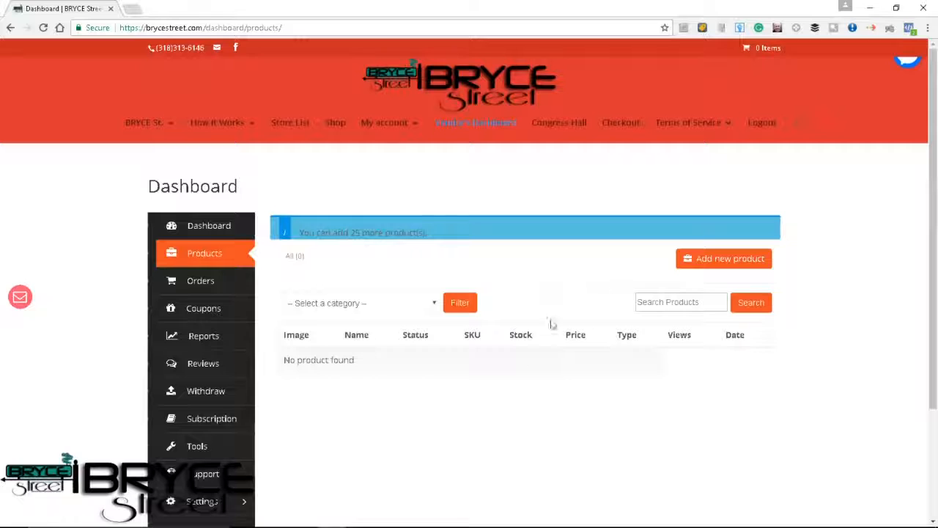
pyautogui.click(718, 265)
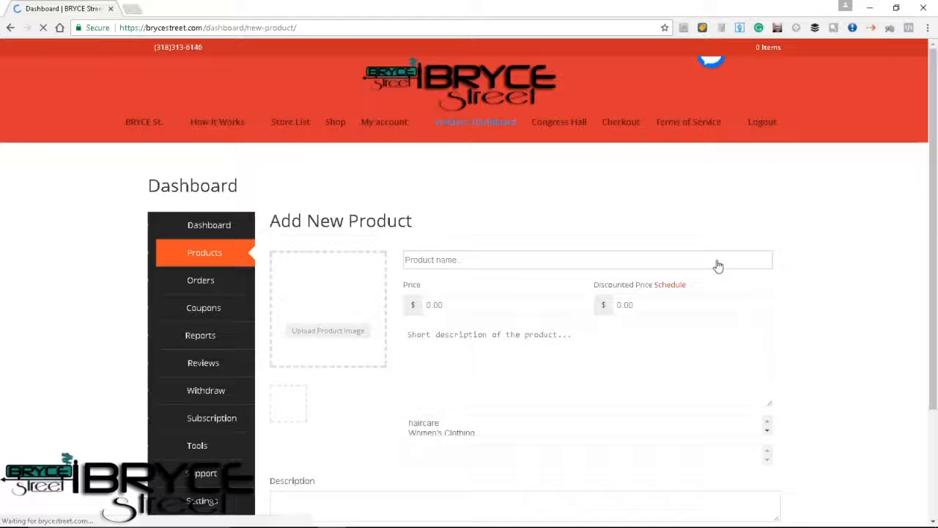
pyautogui.click(477, 262)
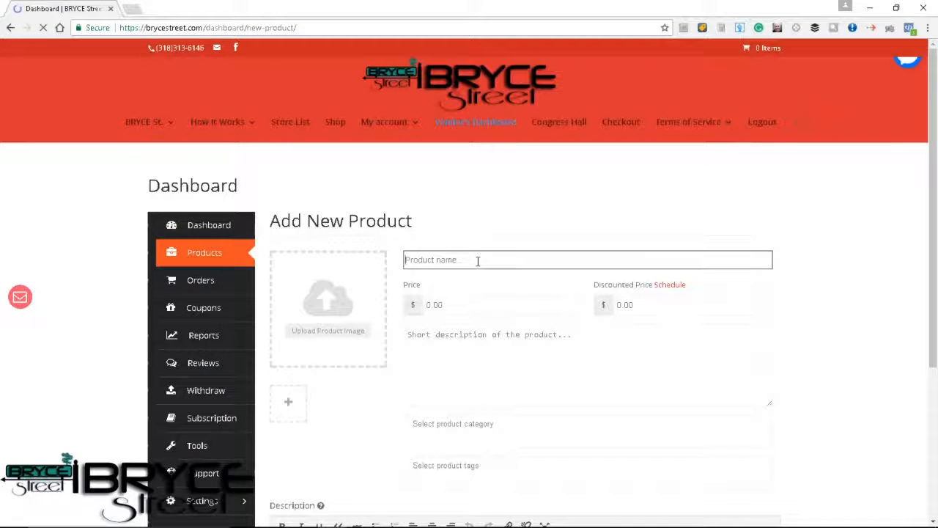
pyautogui.write('Test')
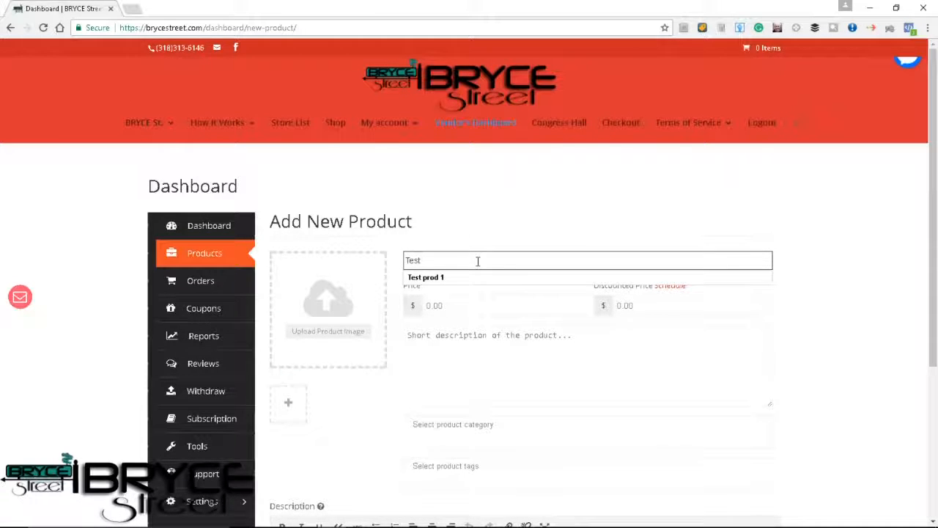
pyautogui.write(' Product')
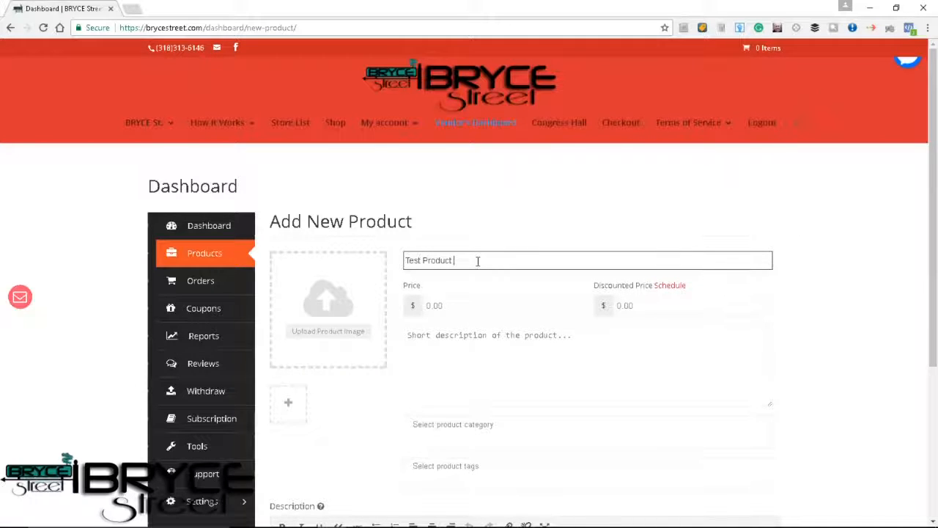
pyautogui.write(' 1')
# Set the product's price to $25.00 and its discounted price to $15.00.
pyautogui.click(455, 304)
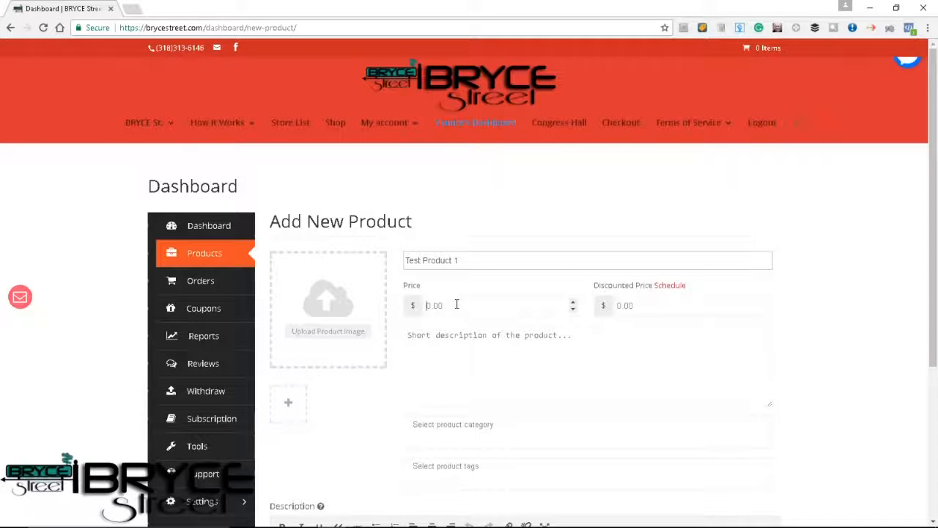
pyautogui.click(456, 304)
pyautogui.write('25.00')
pyautogui.click(625, 308)
pyautogui.write('1')
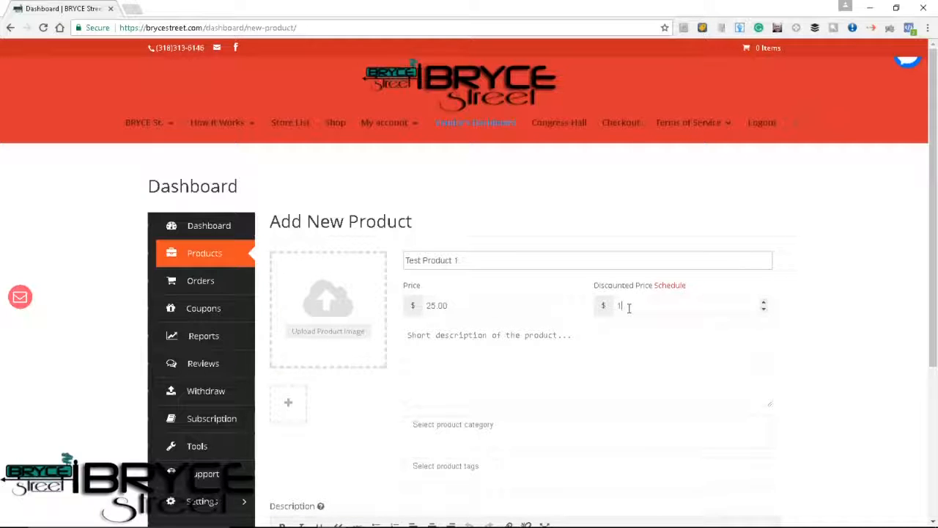
pyautogui.write('5.00')
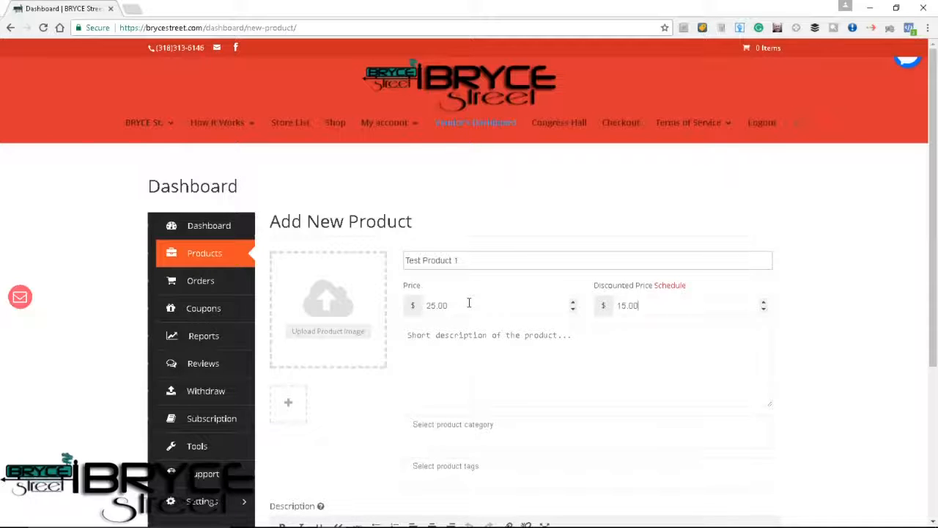
pyautogui.click(446, 307)
pyautogui.click(642, 308)
# Enter "Description Information...." as the product's short description.
pyautogui.click(452, 347)
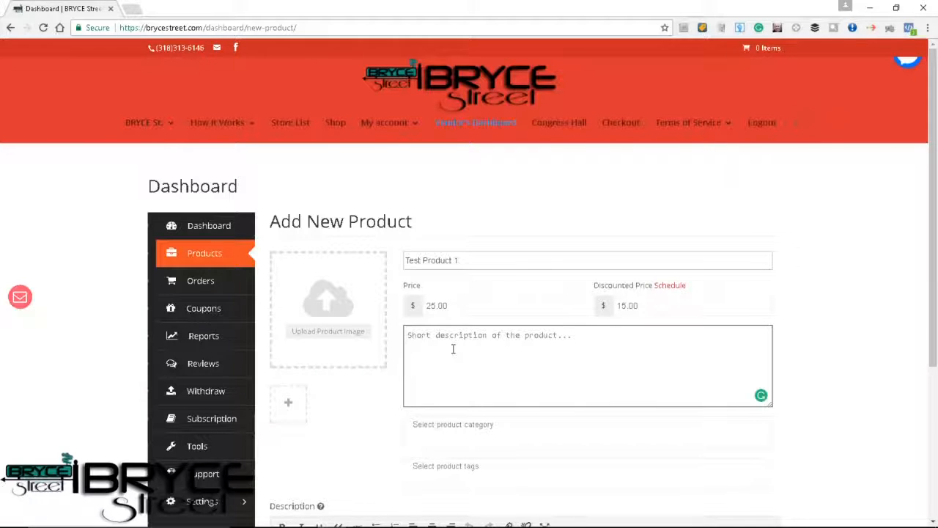
pyautogui.write('Description Info')
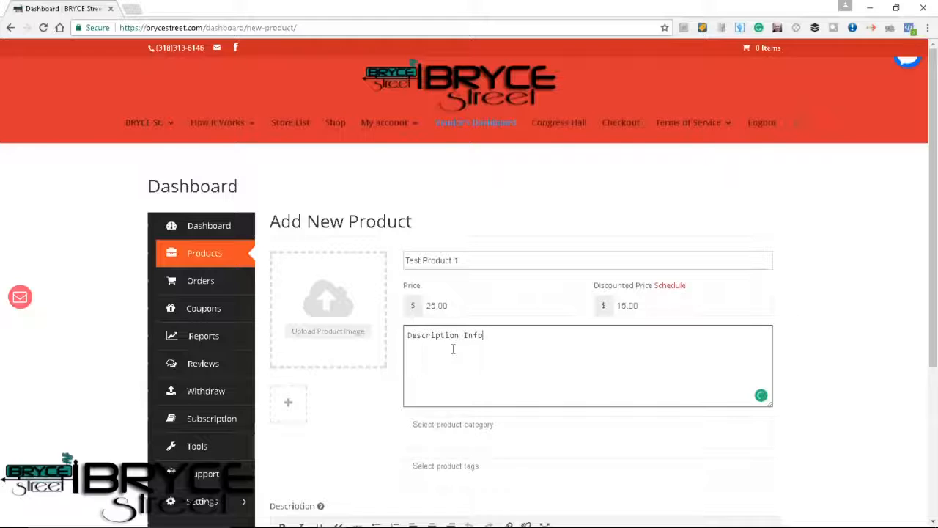
pyautogui.write('rmation....')
# Browse the product categories and assign HEALTH & BEAUTY to the product.
pyautogui.click(458, 433)
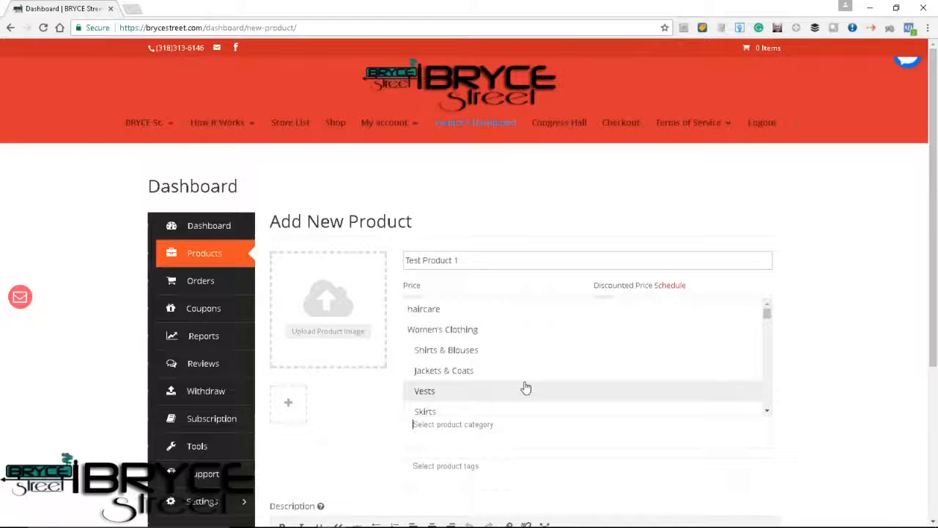
pyautogui.scroll(-3, 525, 387)
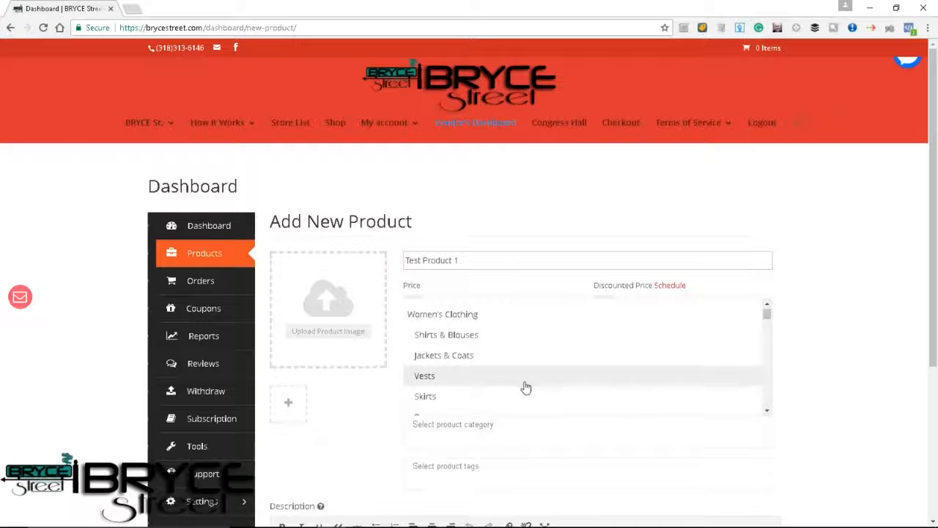
pyautogui.scroll(-5, 525, 387)
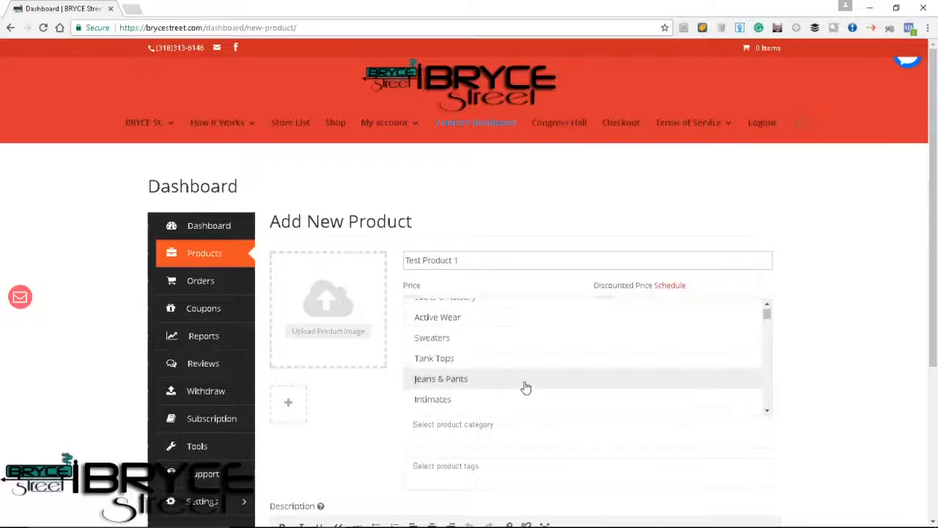
pyautogui.scroll(-5, 525, 387)
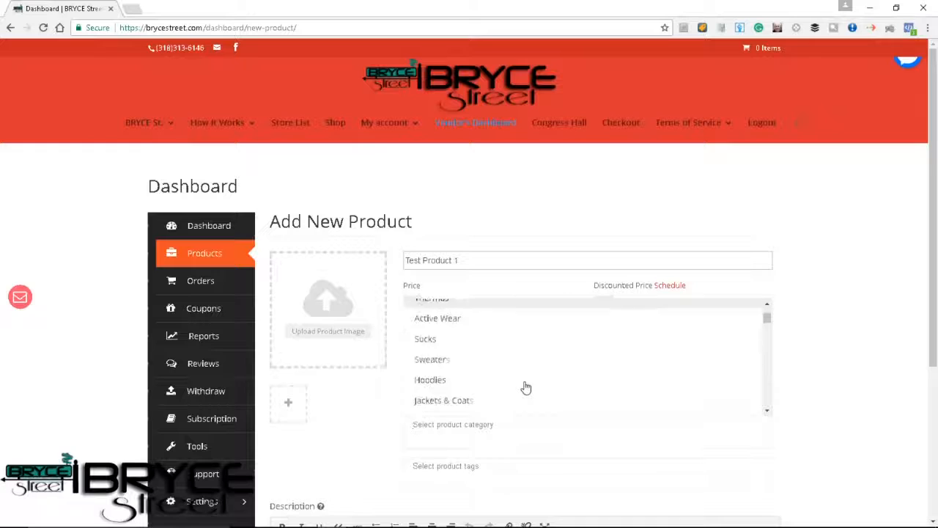
pyautogui.moveTo(769, 321); pyautogui.dragTo(766, 384)
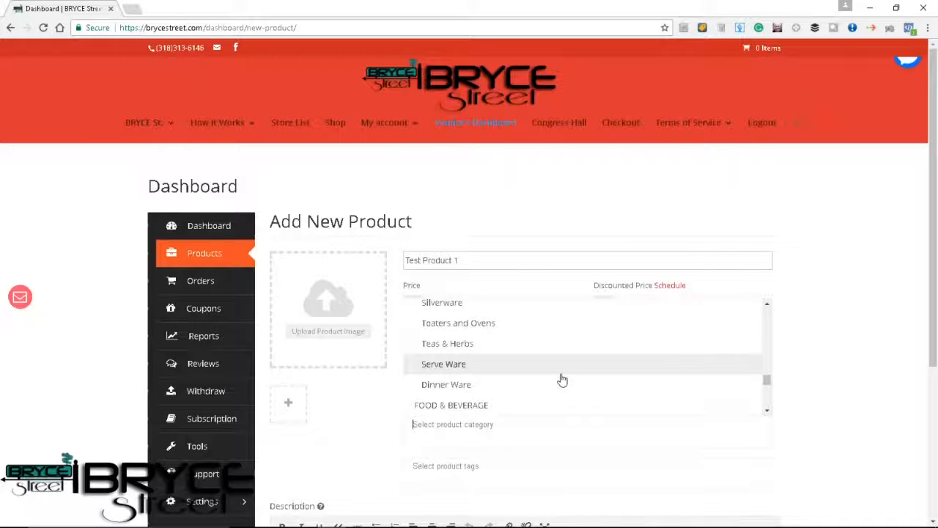
pyautogui.scroll(5, 526, 320)
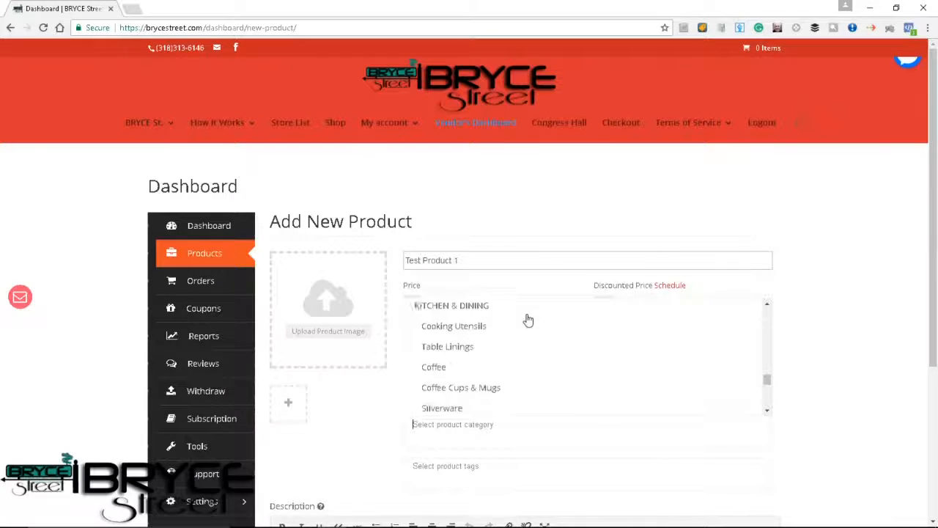
pyautogui.scroll(6, 528, 320)
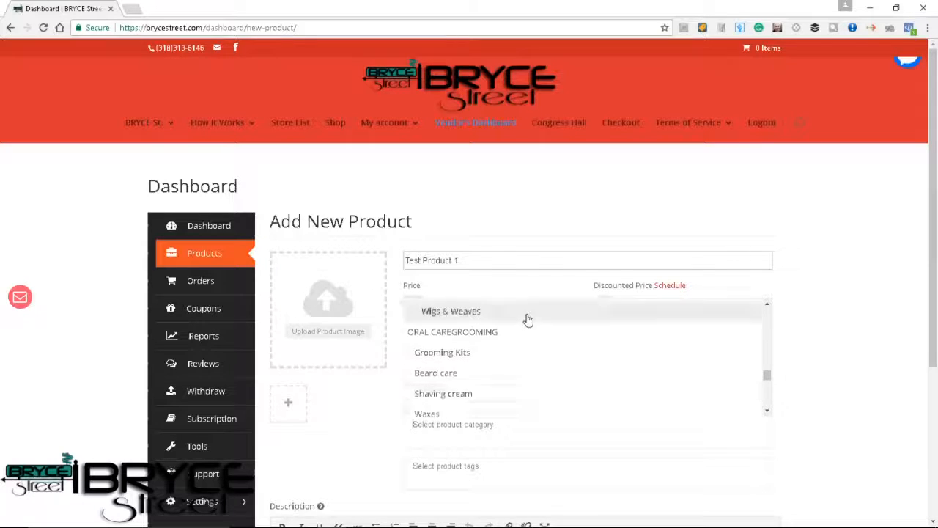
pyautogui.scroll(3, 528, 321)
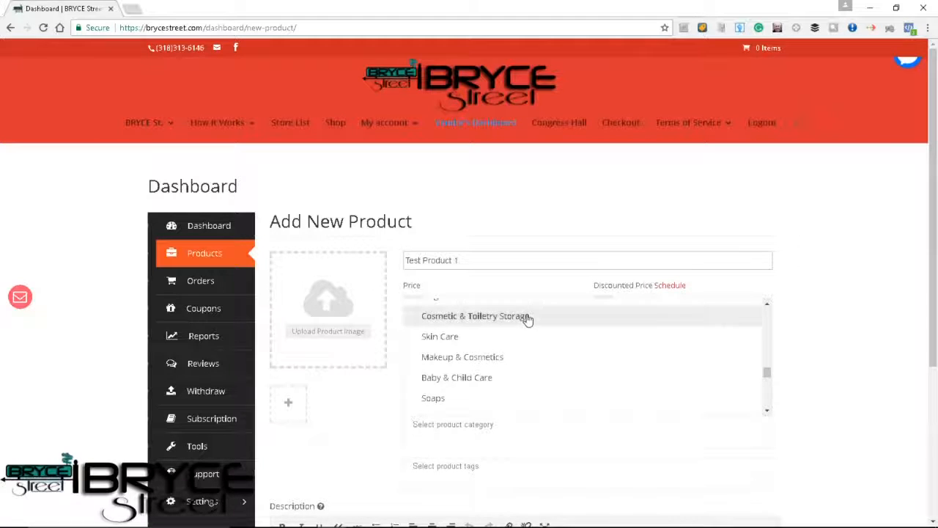
pyautogui.scroll(4, 527, 321)
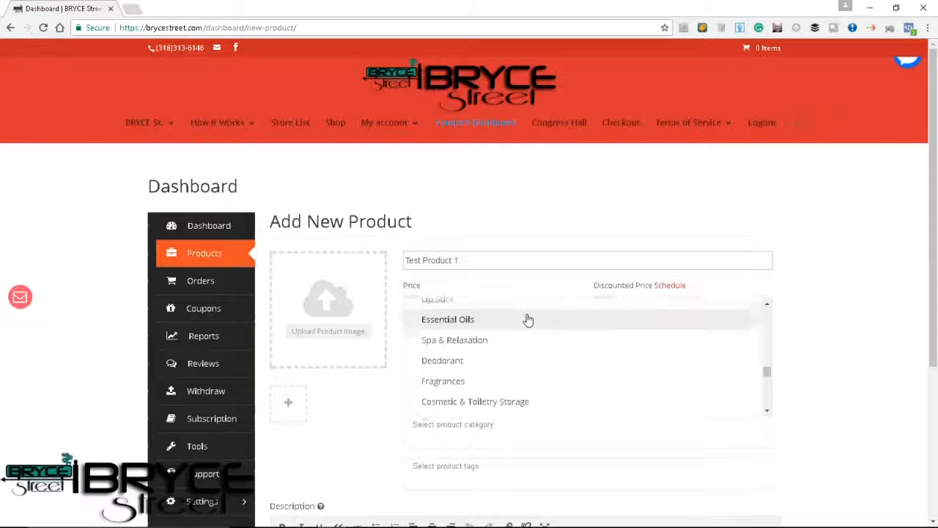
pyautogui.scroll(3, 528, 320)
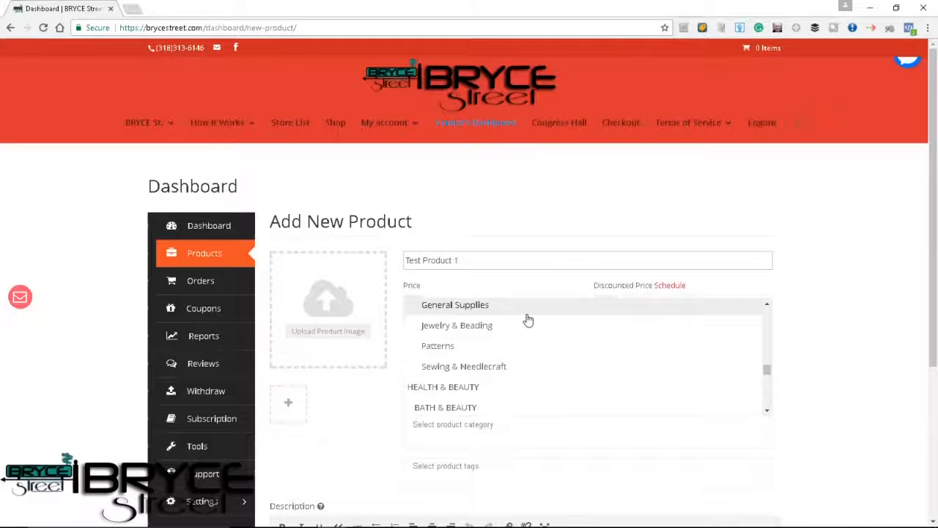
pyautogui.click(491, 386)
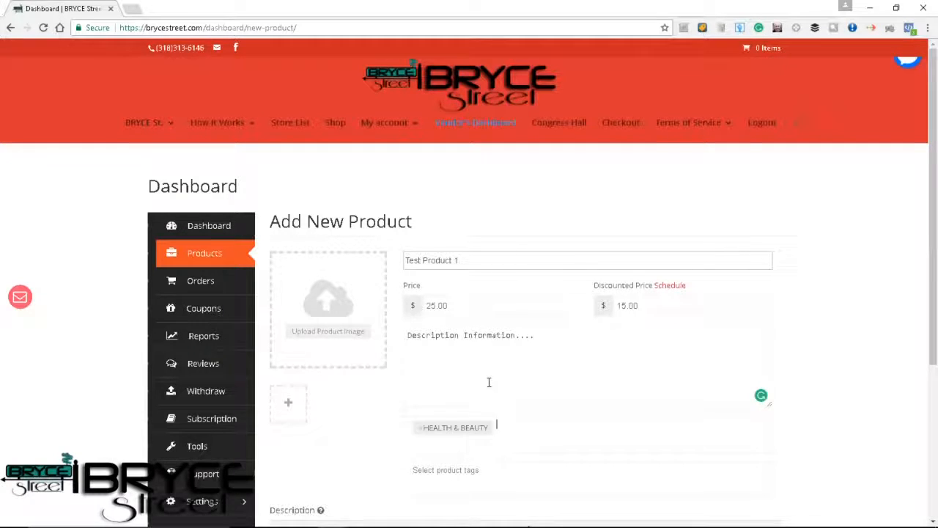
# Add the Nail Polish and Jewelry & Beading categories to the product.
pyautogui.click(504, 434)
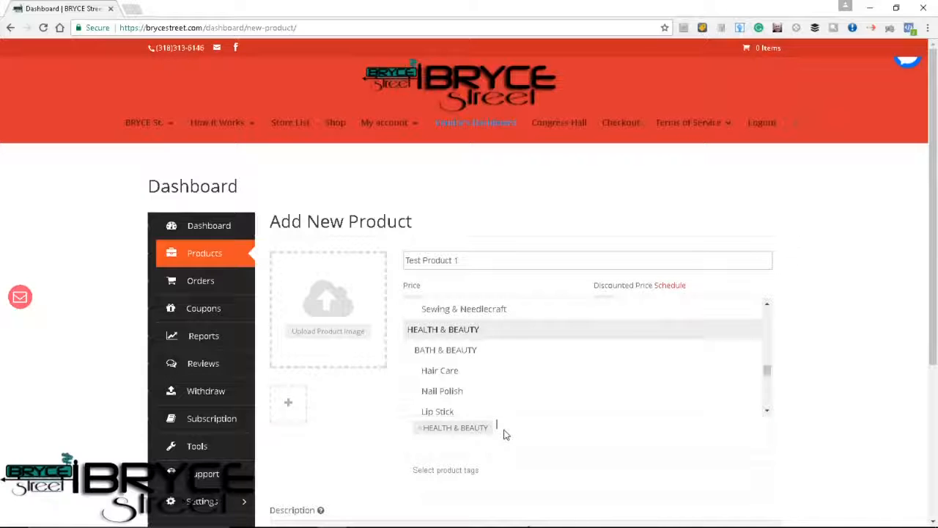
pyautogui.click(480, 384)
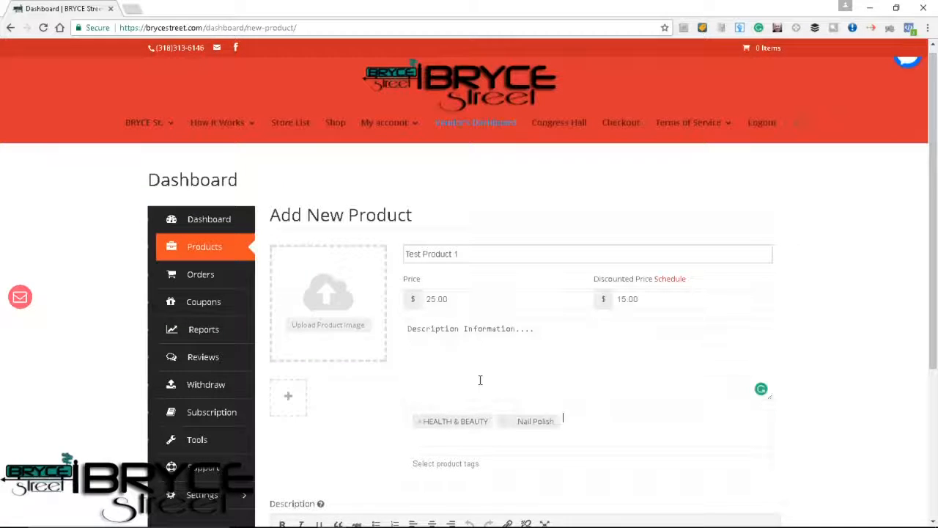
pyautogui.click(575, 422)
pyautogui.scroll(-1, 544, 385)
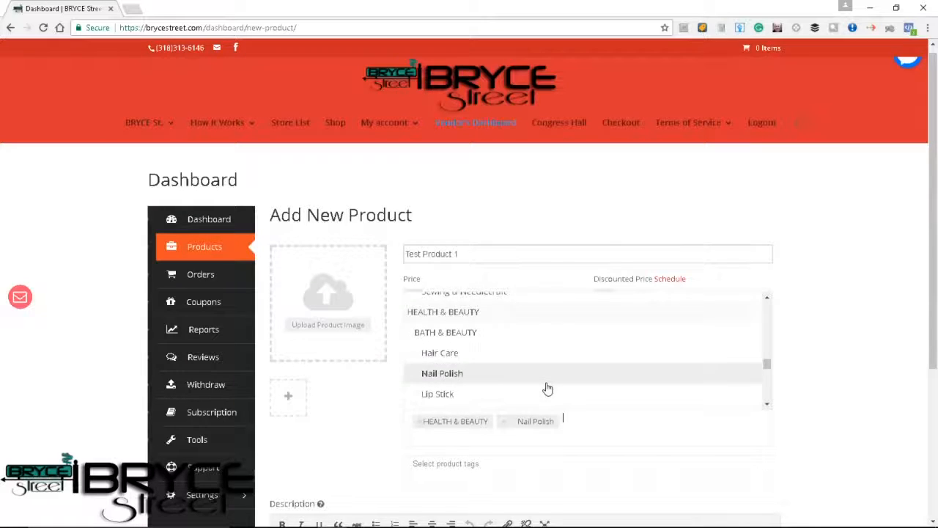
pyautogui.scroll(2, 546, 386)
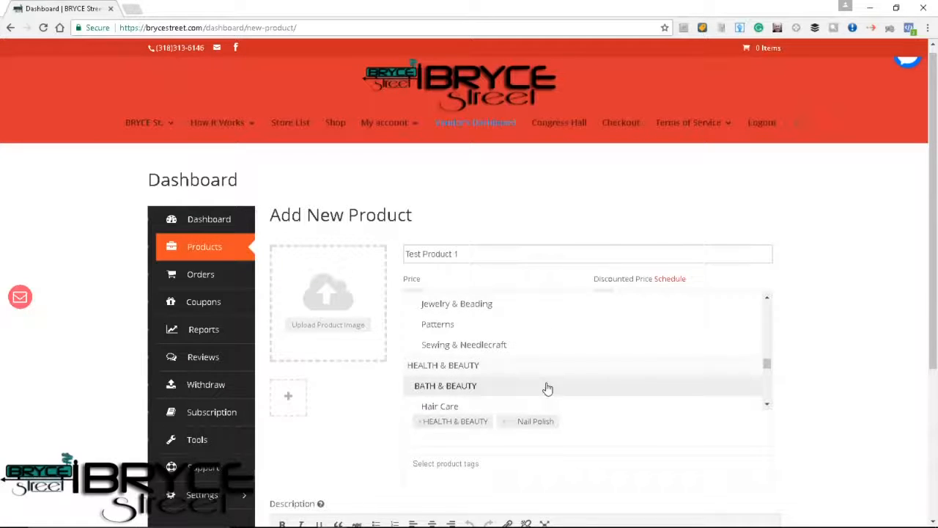
pyautogui.click(520, 313)
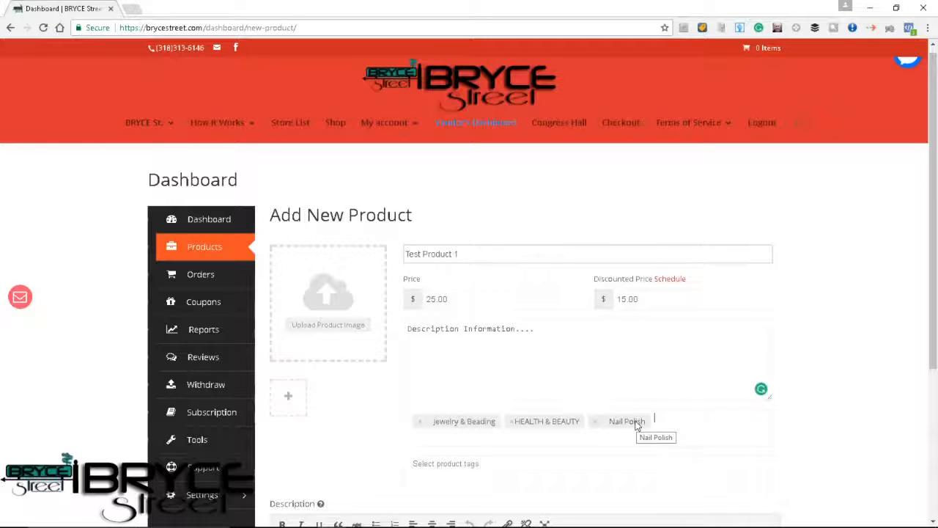
# Look over the product tags list, the short description and the full Description editor.
pyautogui.scroll(-2, 591, 444)
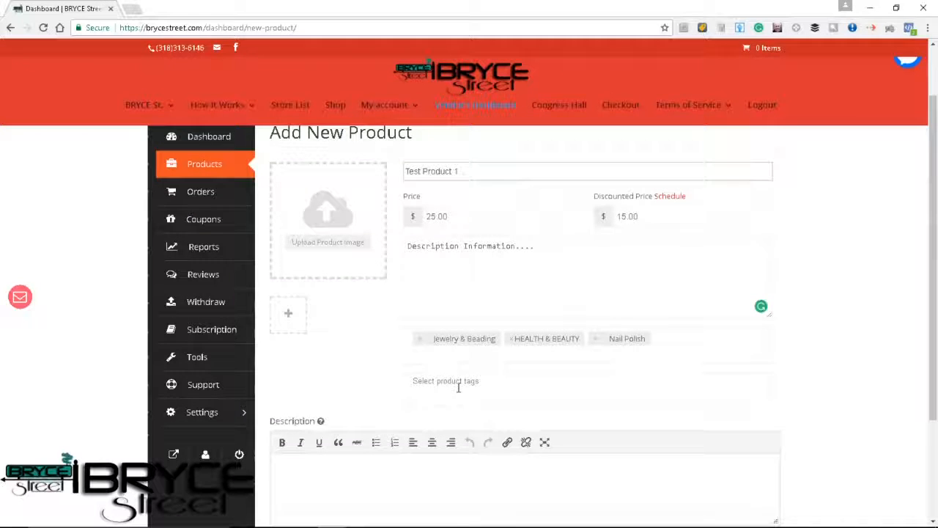
pyautogui.click(458, 387)
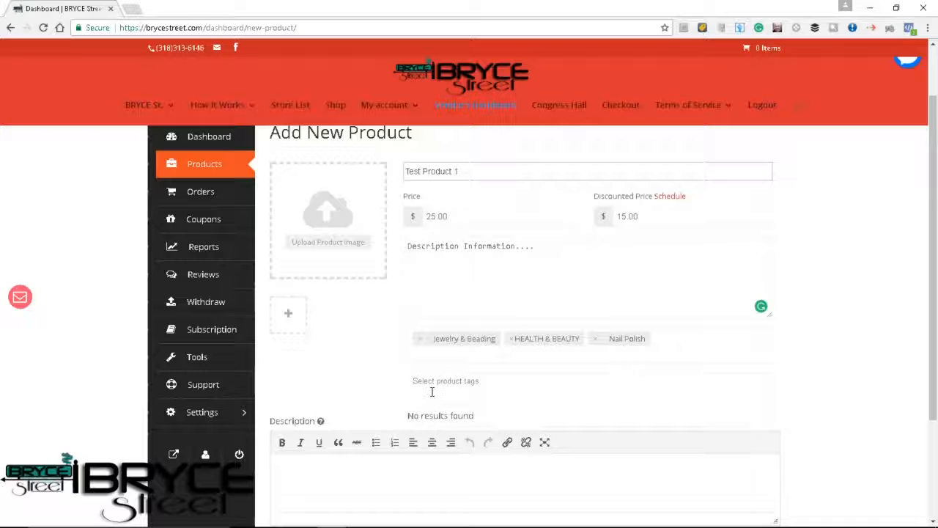
pyautogui.scroll(-2, 433, 388)
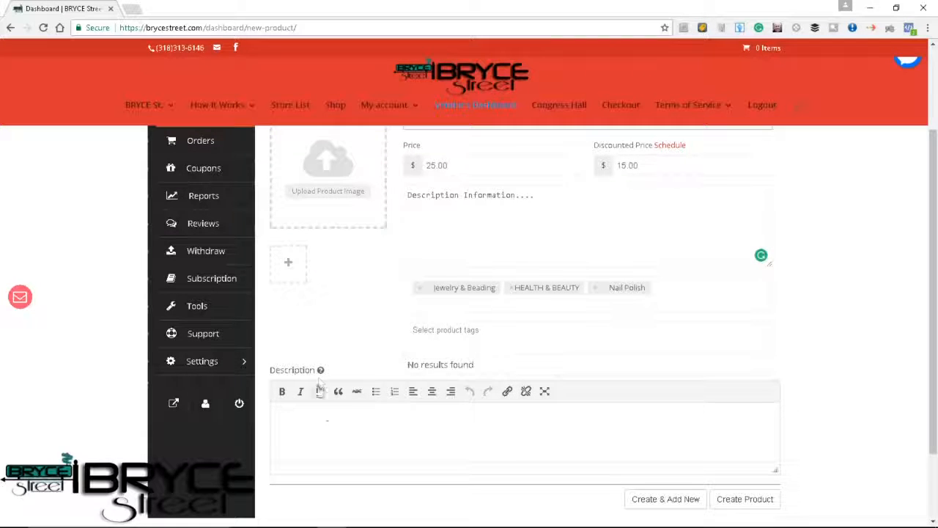
pyautogui.click(329, 427)
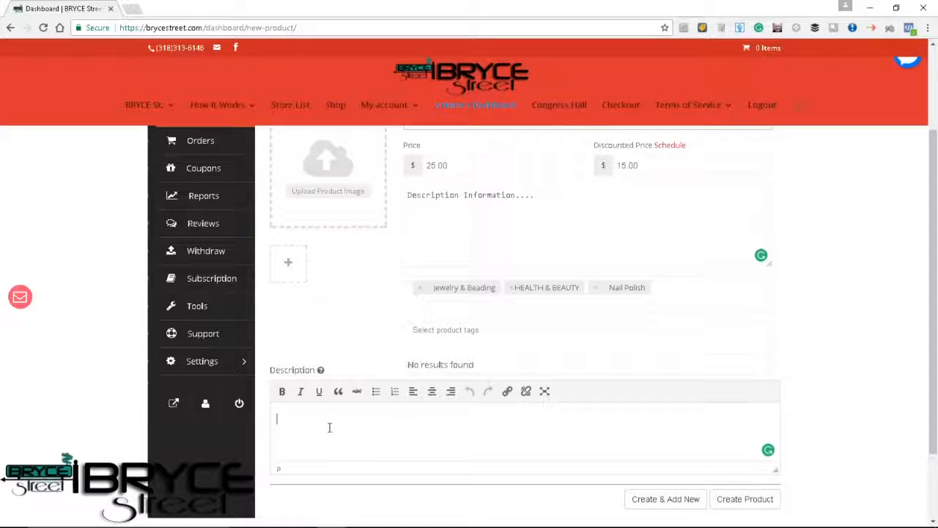
pyautogui.click(492, 208)
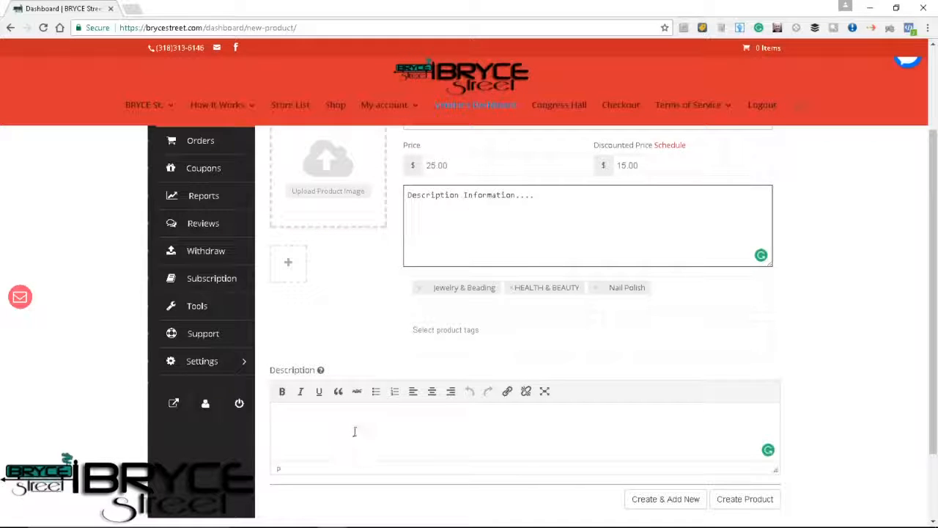
pyautogui.click(354, 431)
# Upload Logo_Signet_grün-300x300.png from the Lotus Grove folder and set it as the product's featured image.
pyautogui.scroll(3, 420, 289)
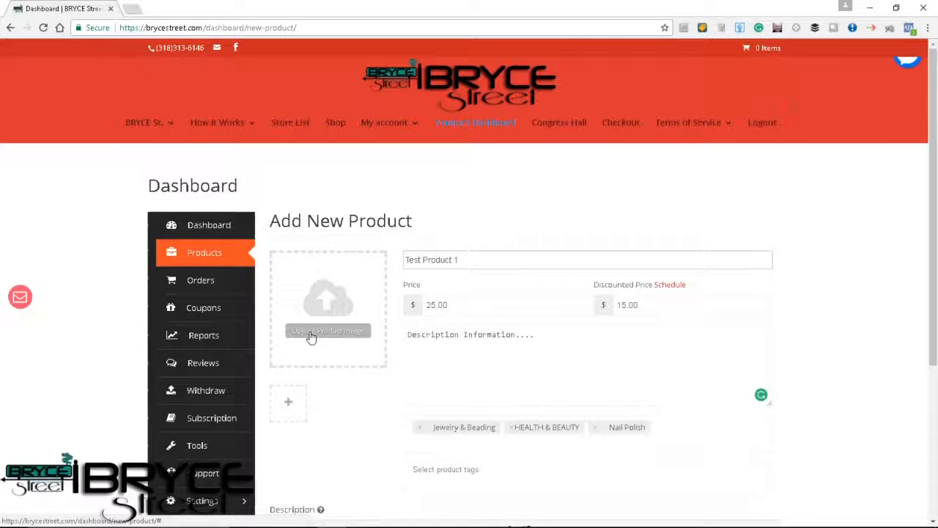
pyautogui.click(312, 337)
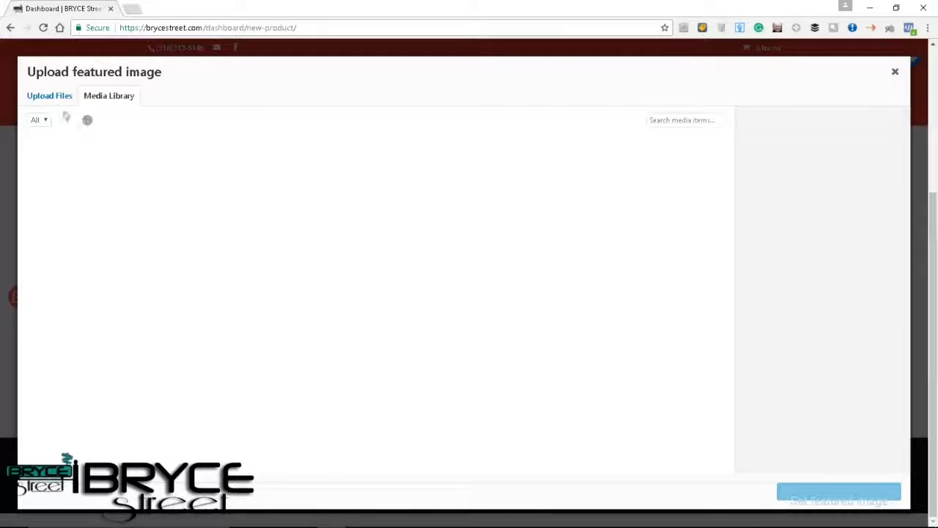
pyautogui.click(50, 95)
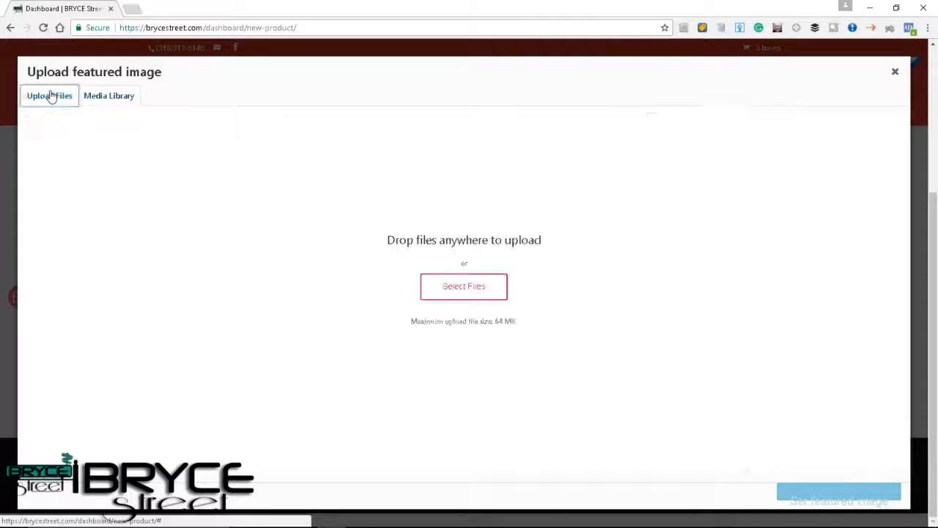
pyautogui.click(463, 286)
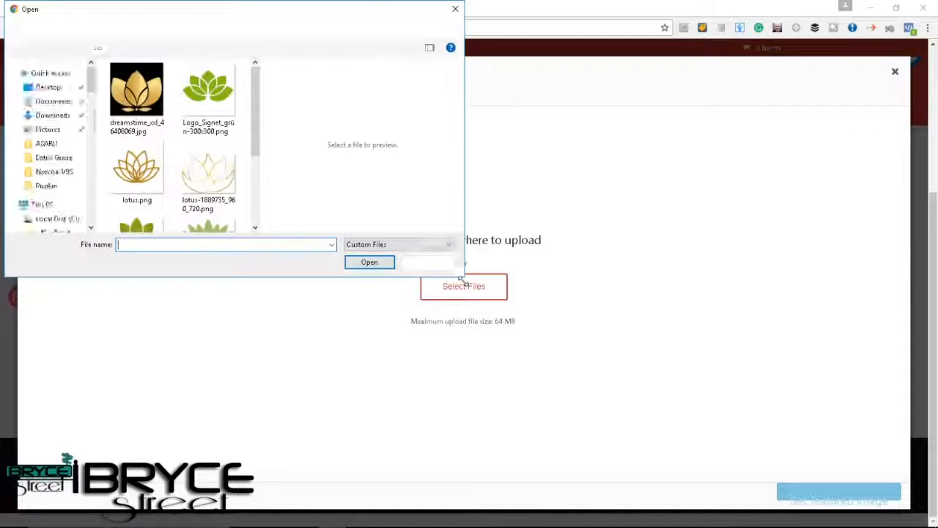
pyautogui.scroll(-2, 202, 222)
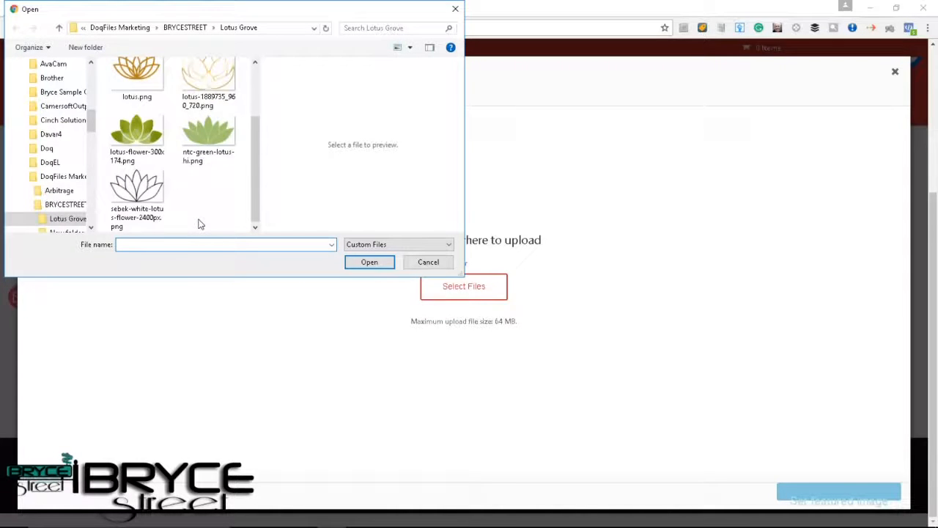
pyautogui.scroll(3, 199, 224)
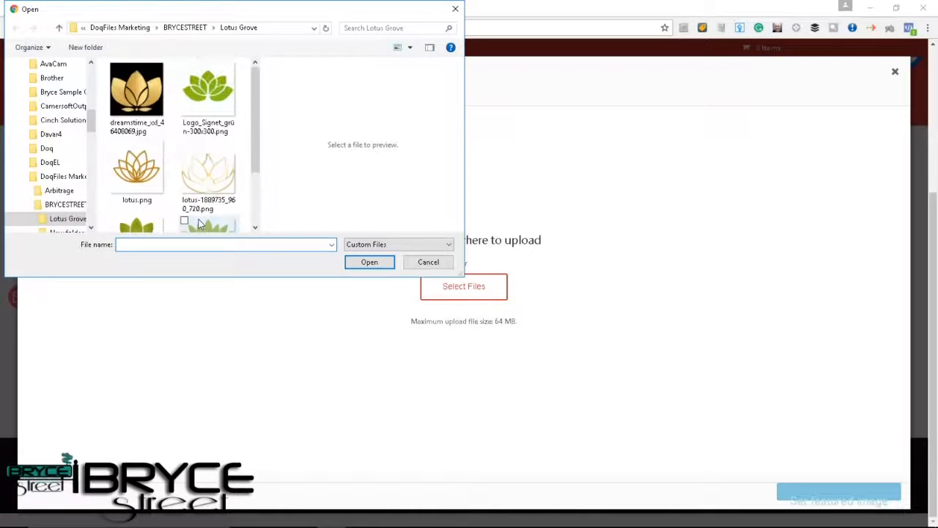
pyautogui.click(205, 99)
pyautogui.click(372, 262)
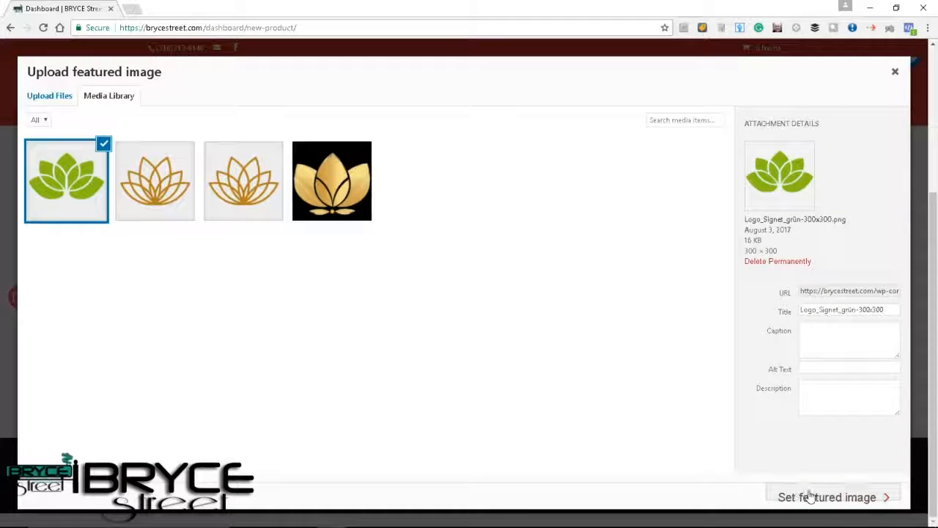
pyautogui.click(796, 491)
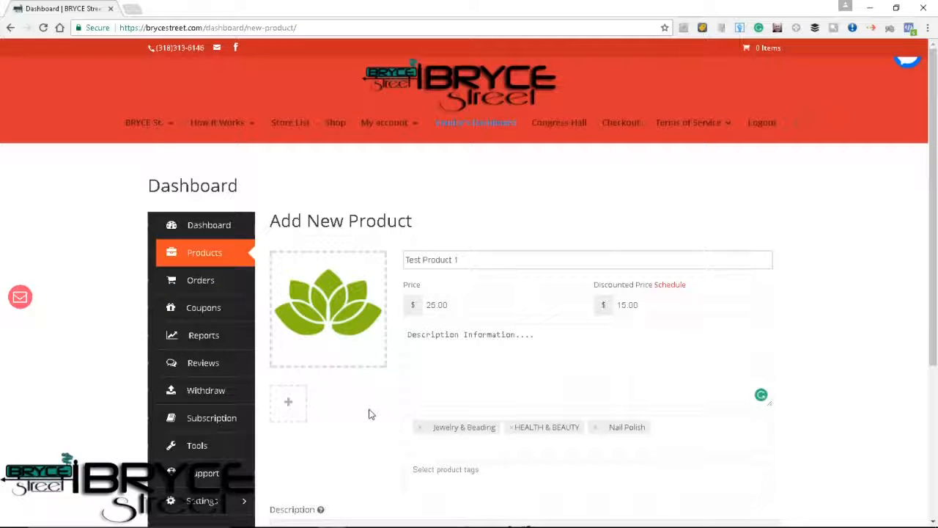
# Create the product from the completed Add New Product form.
pyautogui.scroll(-1, 418, 438)
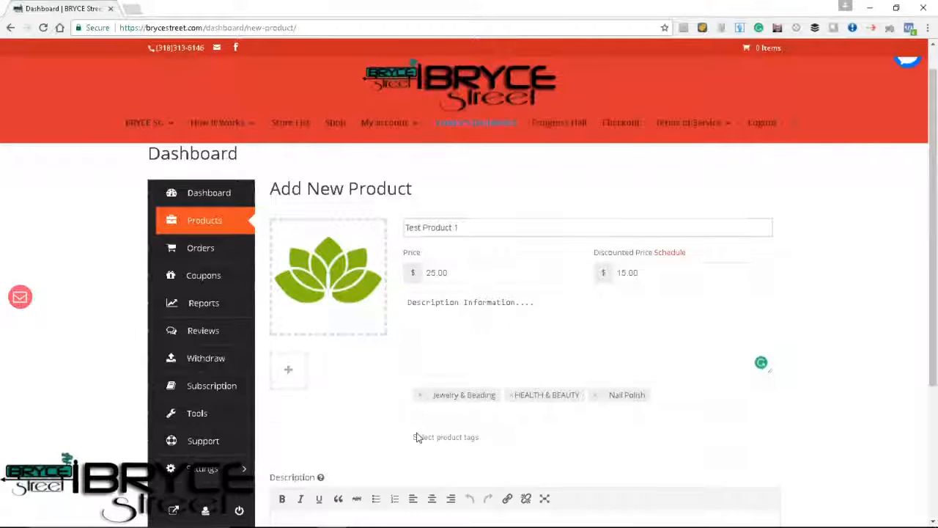
pyautogui.scroll(-3, 418, 437)
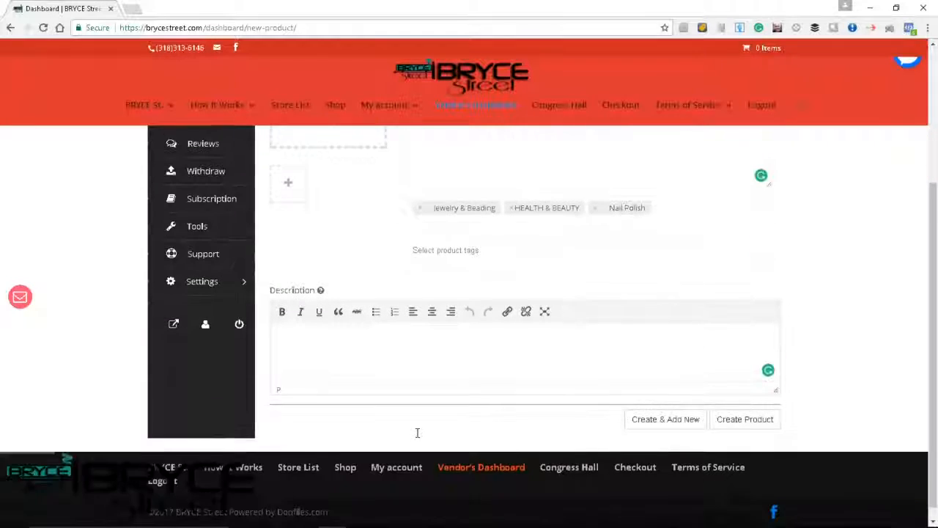
pyautogui.scroll(-1, 417, 432)
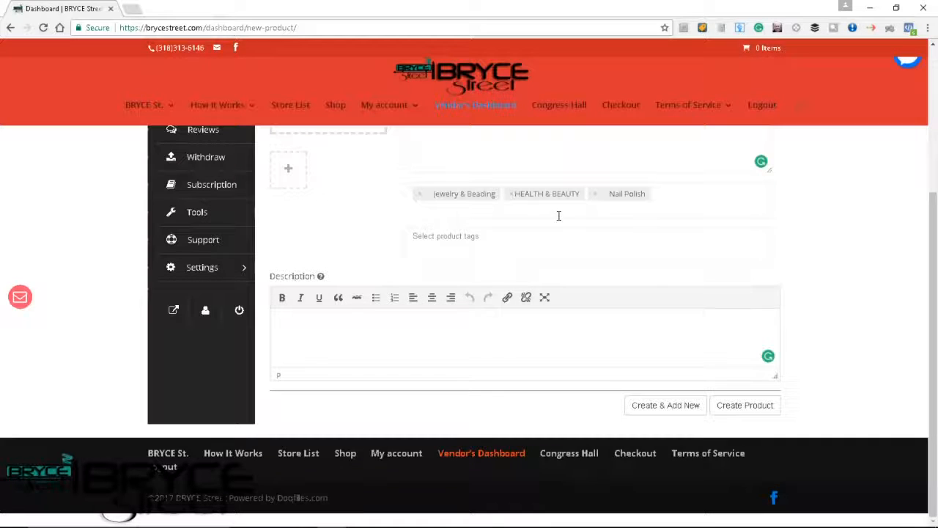
pyautogui.click(738, 412)
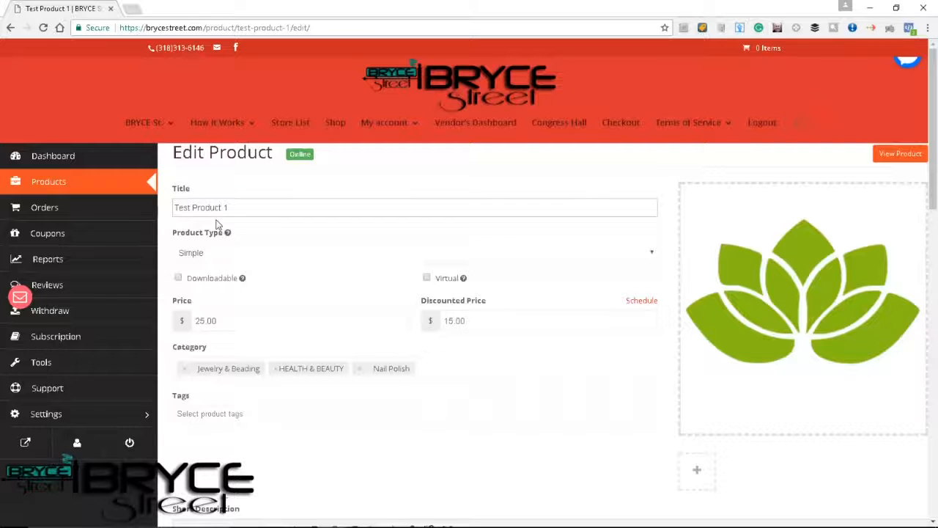
# Switch the product type to Variable and return it to Simple.
pyautogui.click(215, 257)
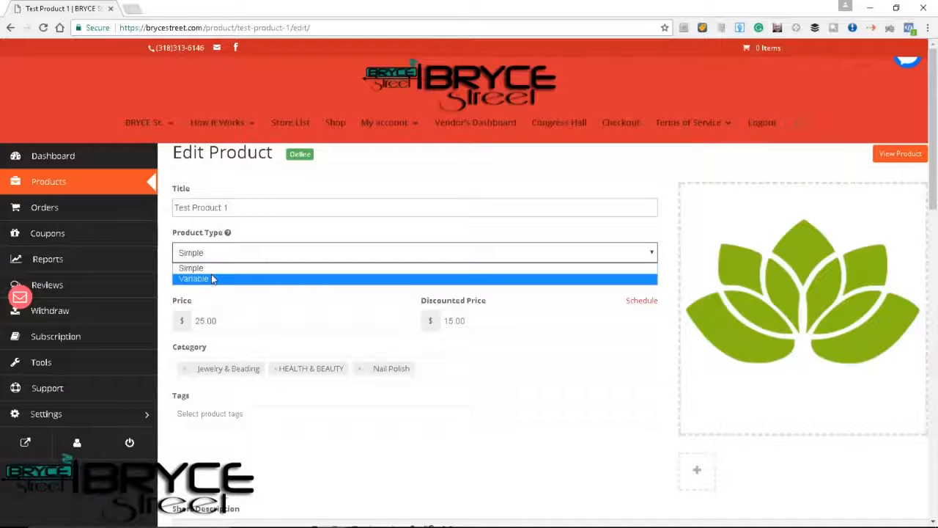
pyautogui.click(211, 278)
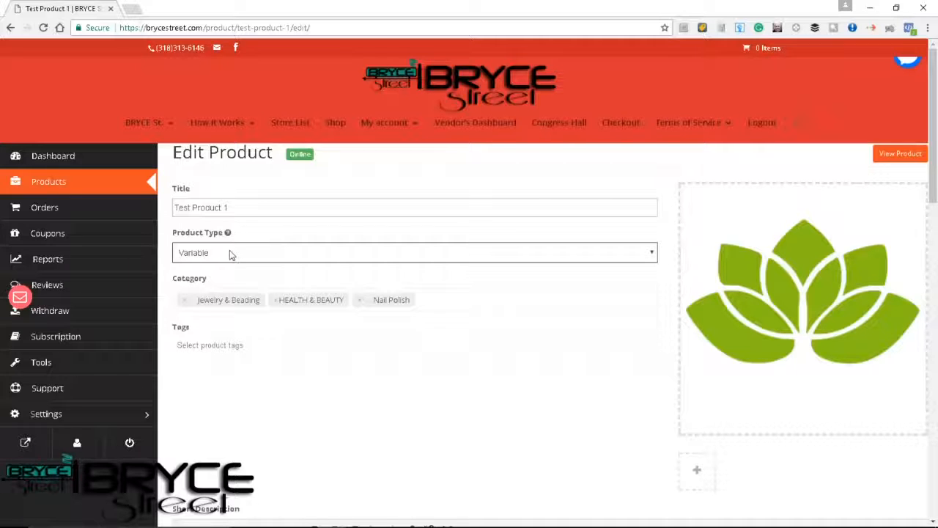
pyautogui.click(229, 251)
pyautogui.click(213, 269)
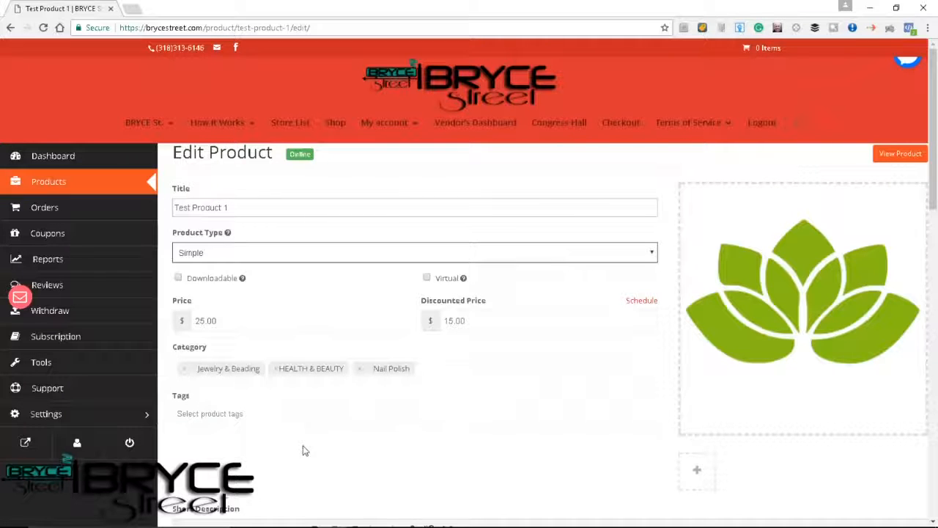
# Choose In Stock as the stock status in the product's Inventory section, leaving the SKU empty.
pyautogui.scroll(-2, 271, 407)
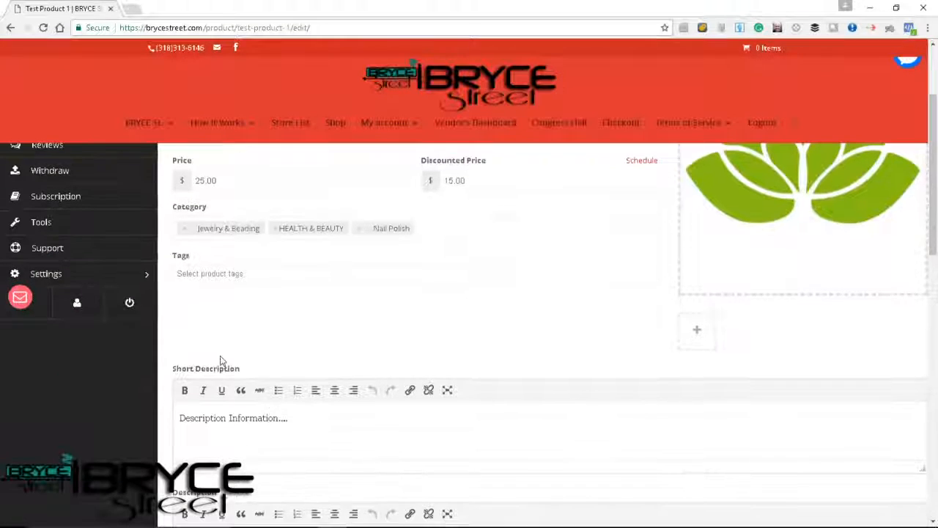
pyautogui.scroll(-1, 279, 401)
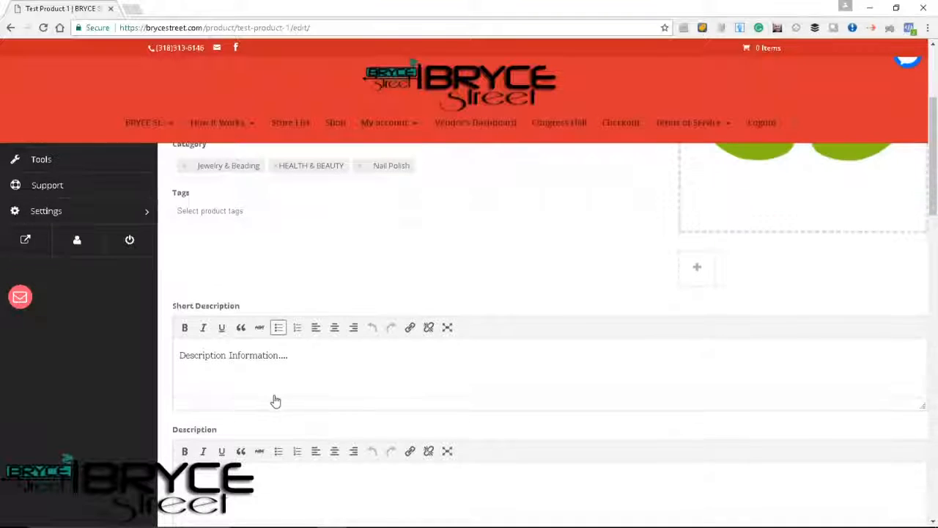
pyautogui.scroll(-3, 283, 373)
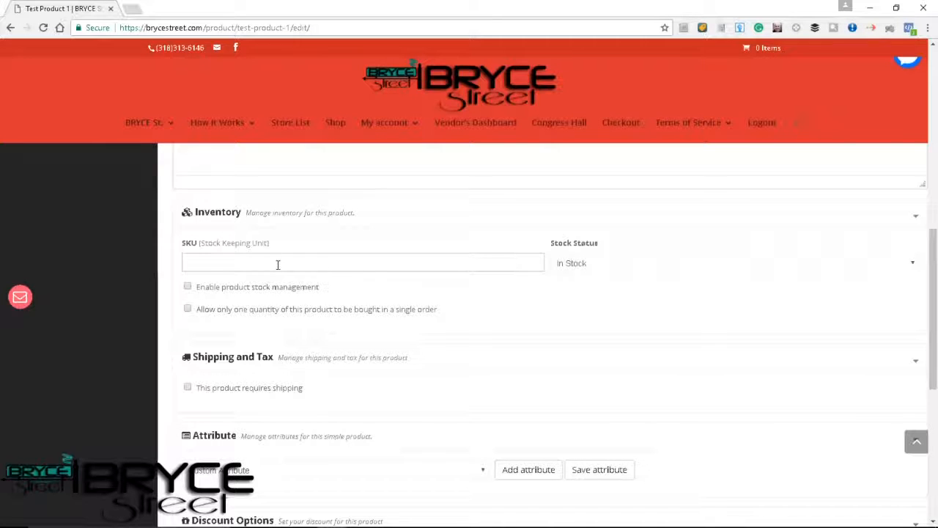
pyautogui.click(202, 261)
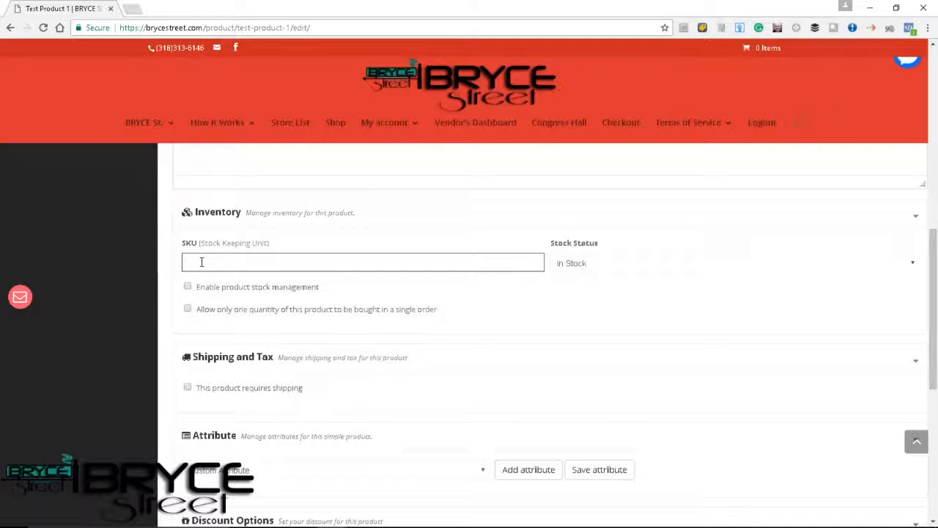
pyautogui.click(593, 264)
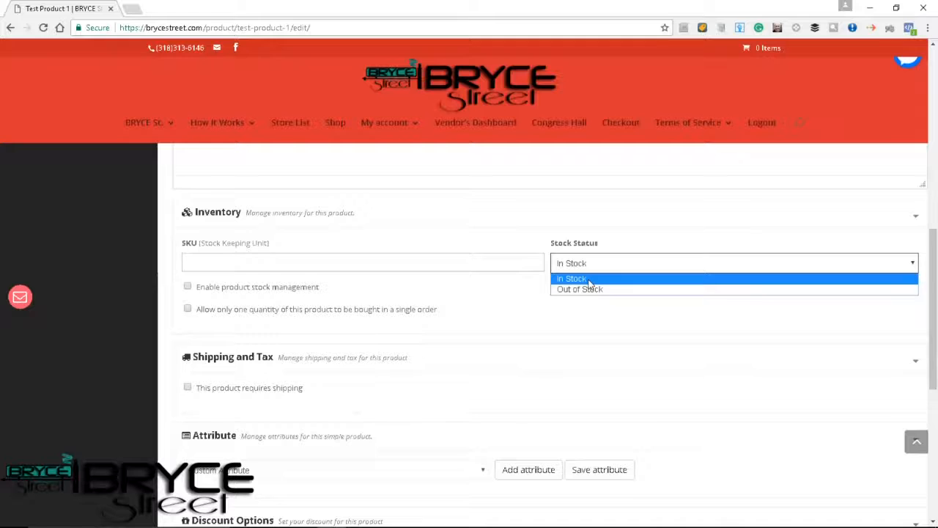
pyautogui.click(590, 278)
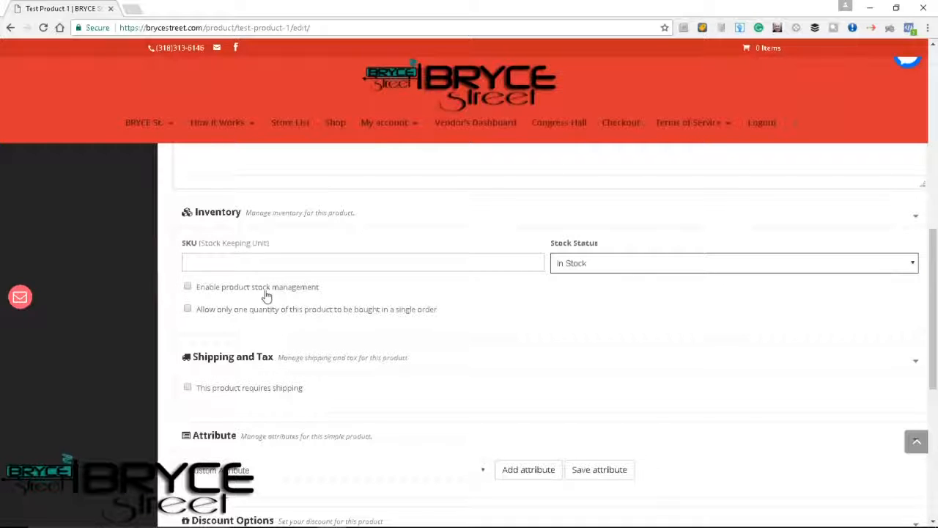
# Enable product stock management and set the stock quantity to 100.
pyautogui.click(188, 288)
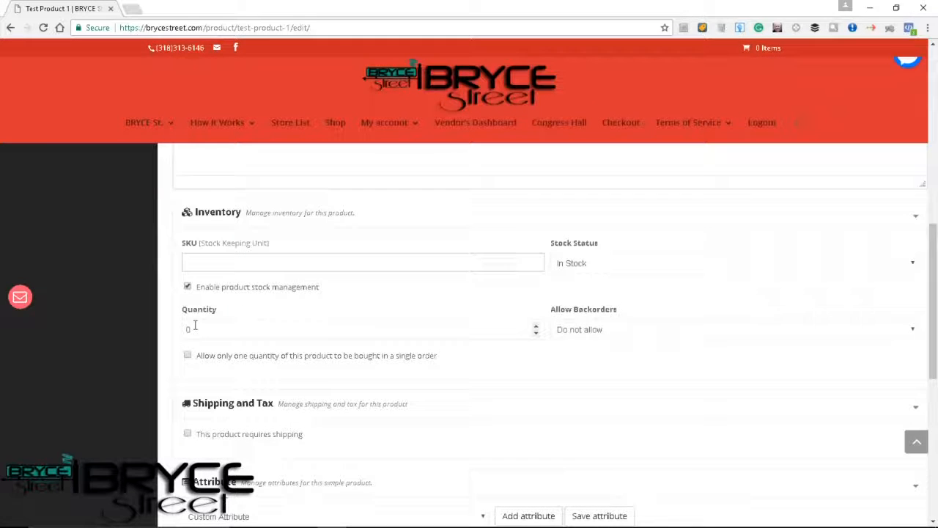
pyautogui.moveTo(194, 331); pyautogui.dragTo(185, 331)
pyautogui.write('100')
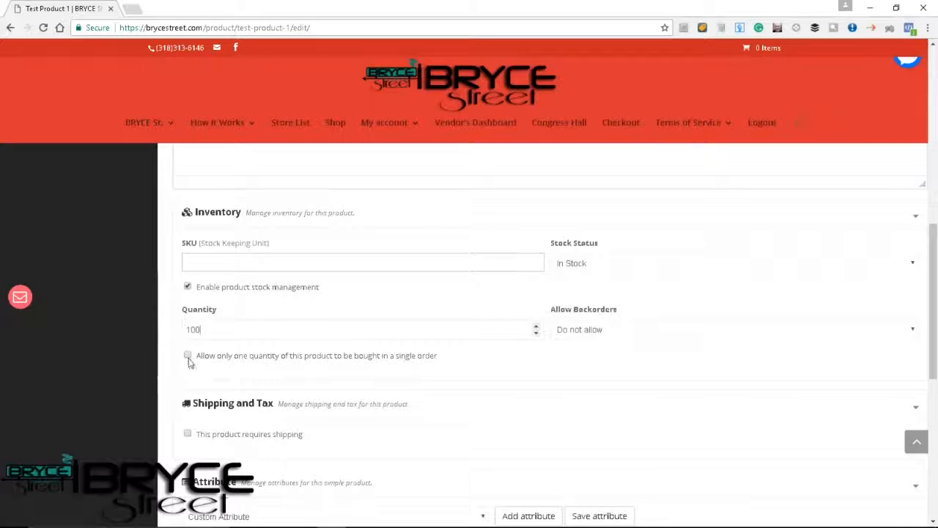
# Set Allow Backorders to Allow for the product.
pyautogui.click(609, 334)
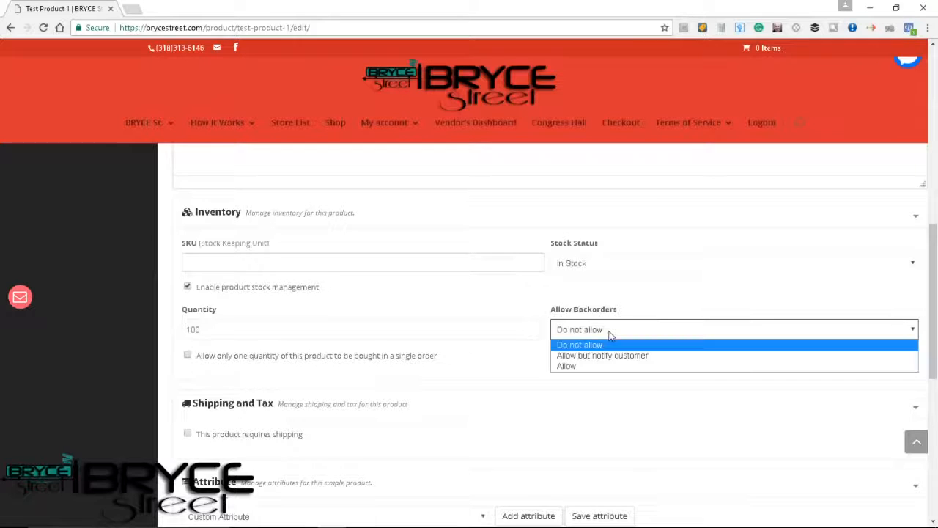
pyautogui.click(586, 366)
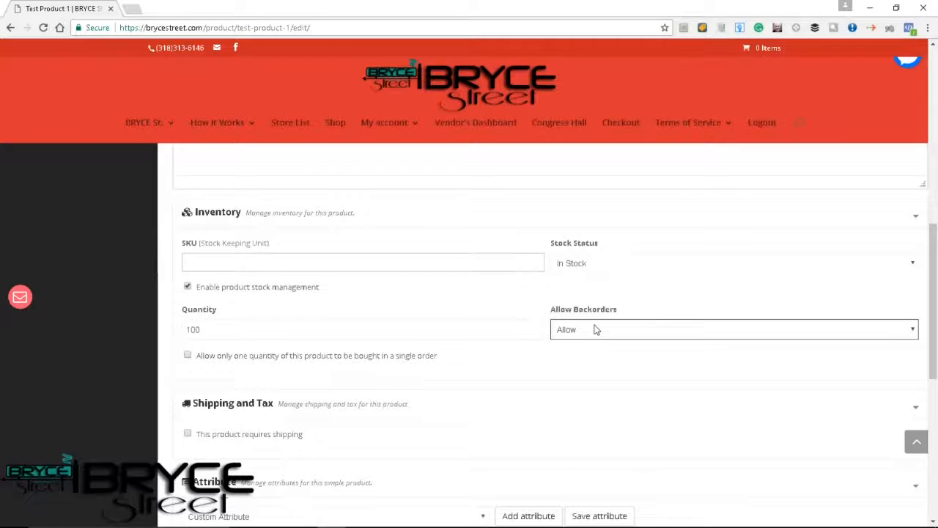
pyautogui.click(595, 329)
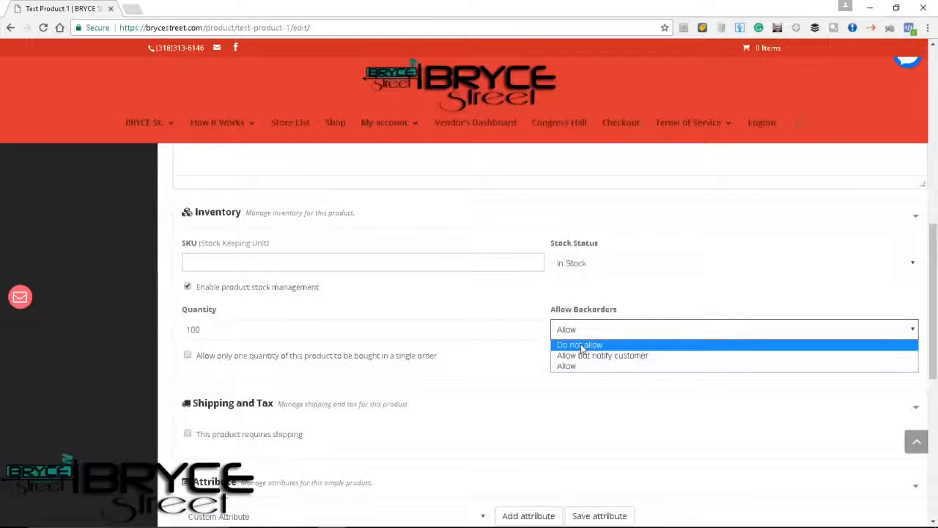
pyautogui.click(515, 368)
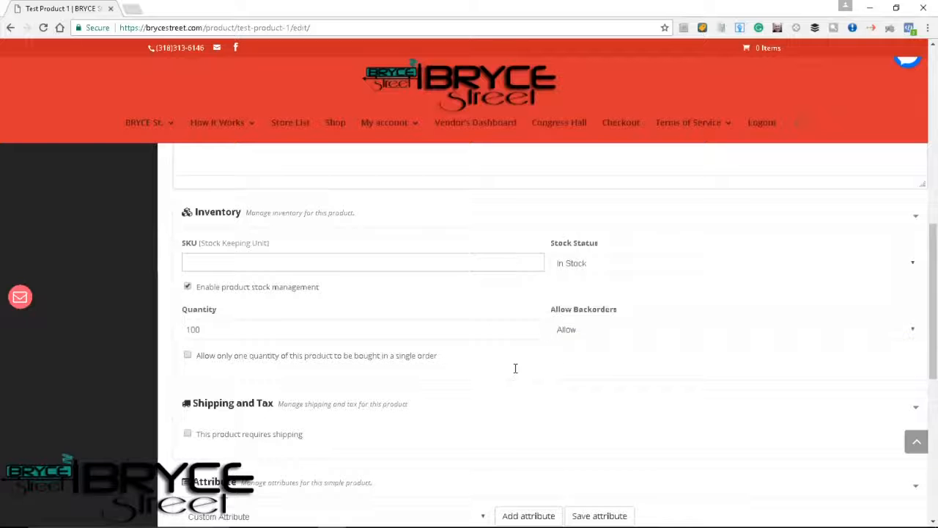
# Mark the product as requiring shipping and review the shipping class options, keeping No shipping class.
pyautogui.scroll(-1, 445, 421)
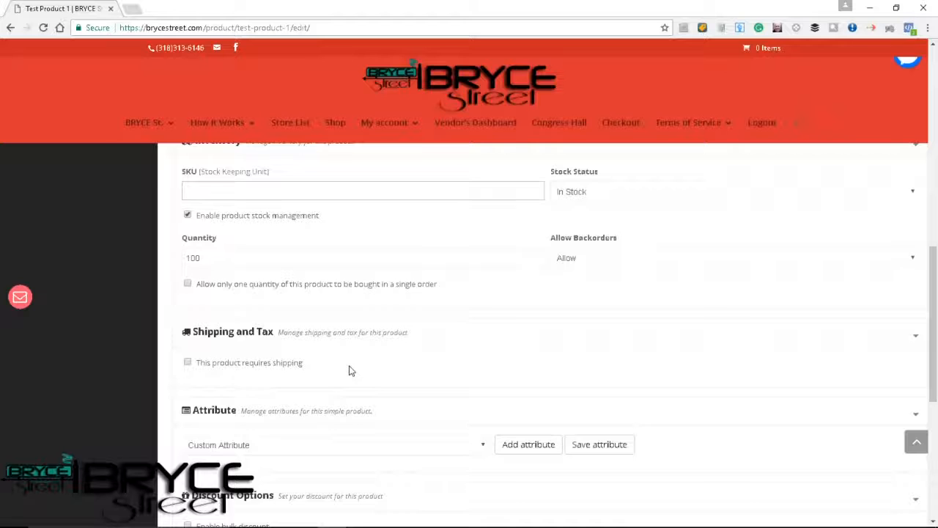
pyautogui.click(188, 362)
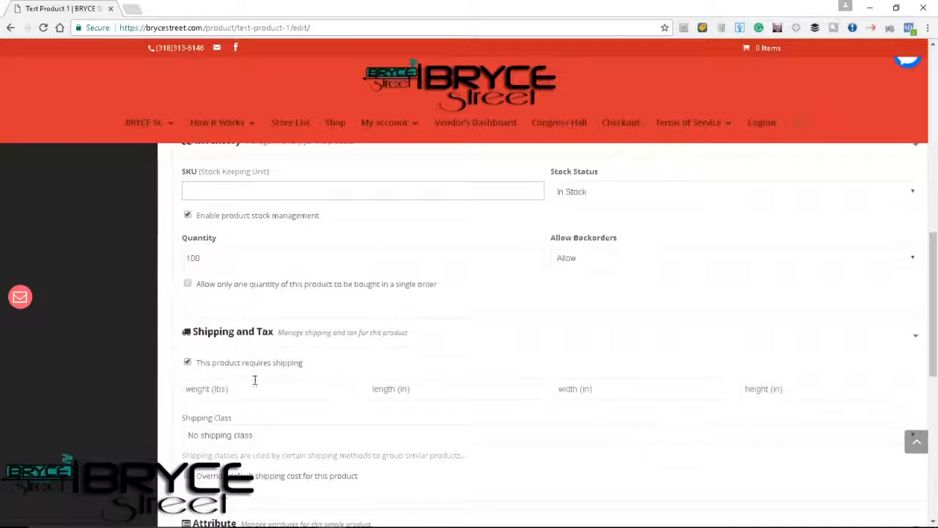
pyautogui.scroll(-1, 308, 388)
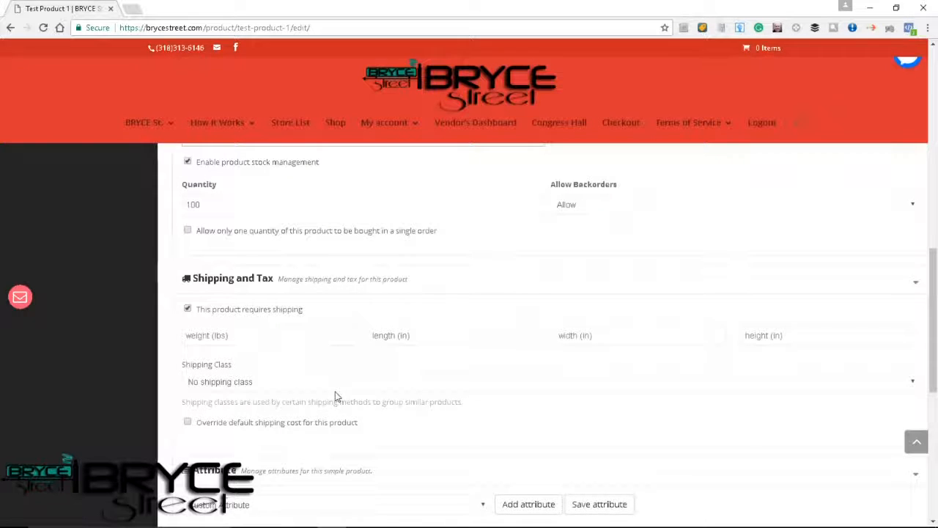
pyautogui.click(304, 382)
pyautogui.click(306, 382)
pyautogui.click(306, 382)
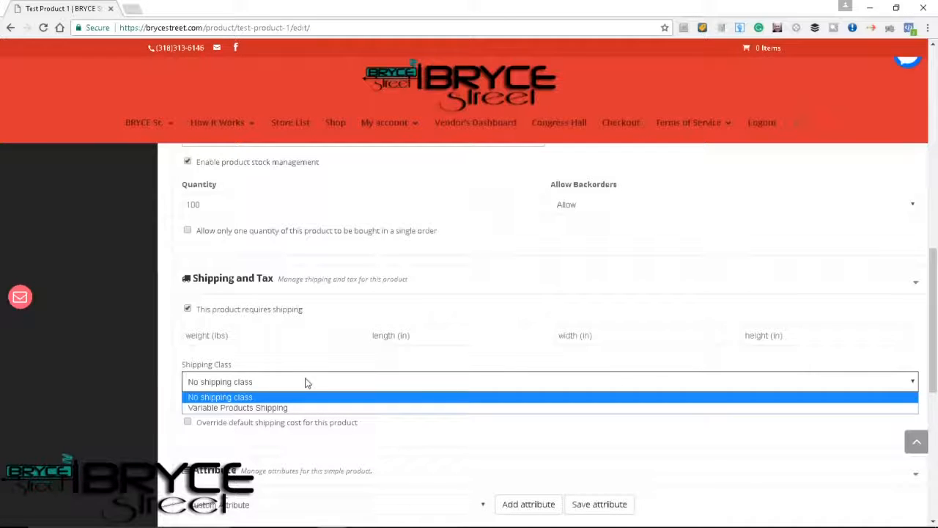
pyautogui.click(310, 383)
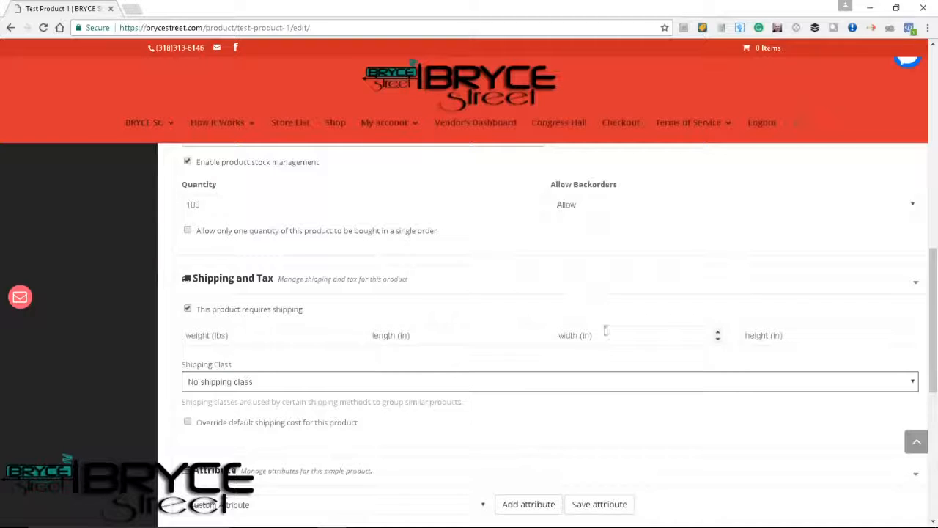
# Override the default shipping cost for this product and set the additional cost to 9.99.
pyautogui.scroll(-1, 356, 425)
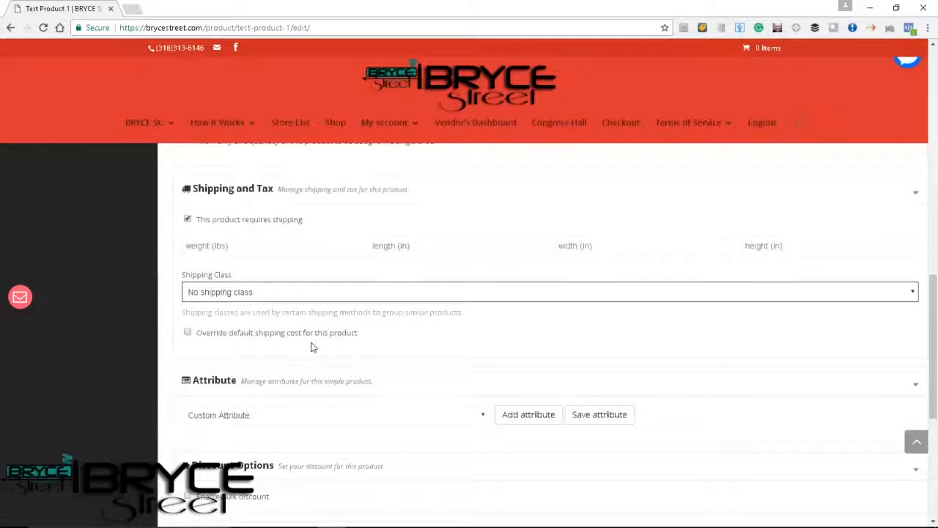
pyautogui.click(188, 334)
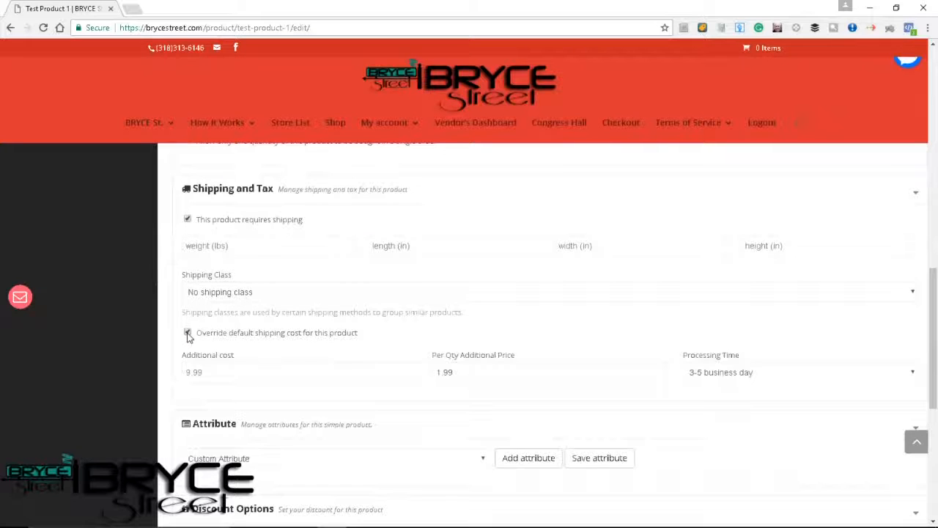
pyautogui.click(206, 378)
pyautogui.write('5.00')
pyautogui.click(409, 342)
pyautogui.moveTo(200, 376); pyautogui.dragTo(178, 380)
pyautogui.write('9.99')
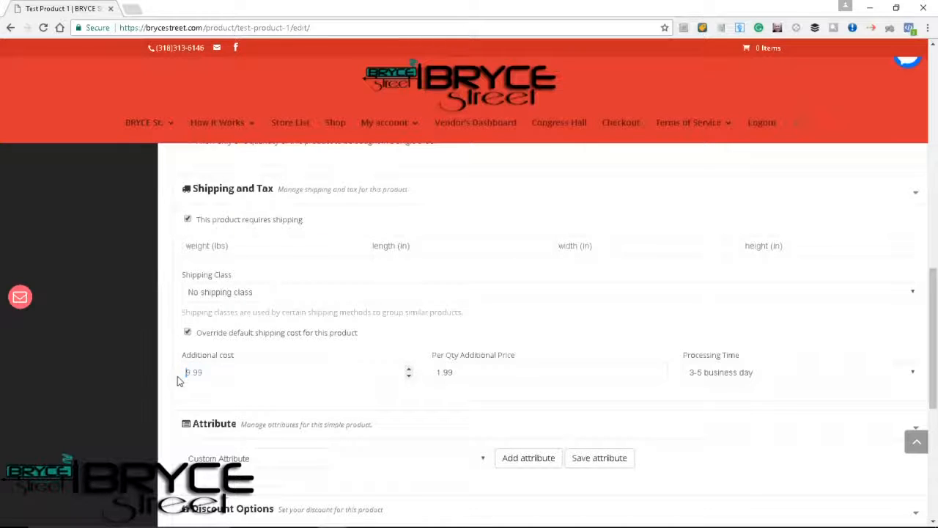
# Keep the default shipping cost override enabled and set the product's additional shipping cost to 5.00.
pyautogui.click(188, 333)
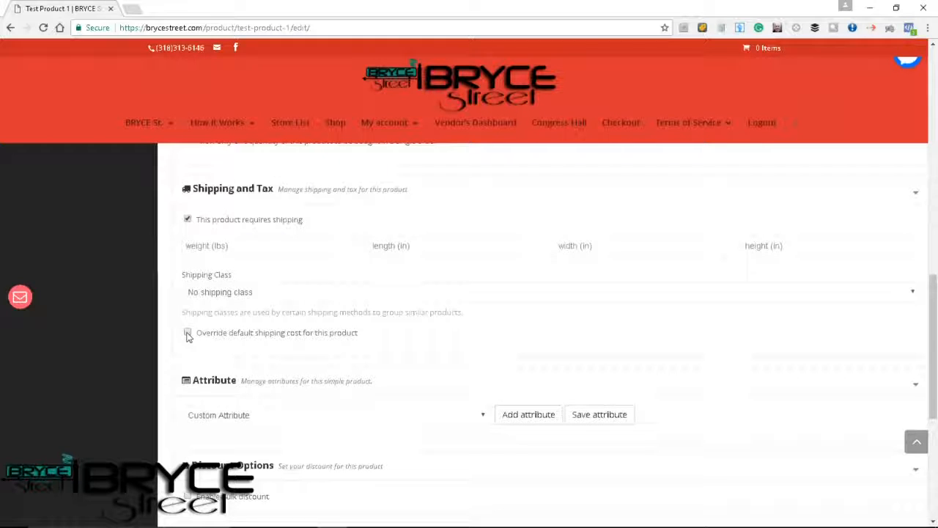
pyautogui.click(187, 334)
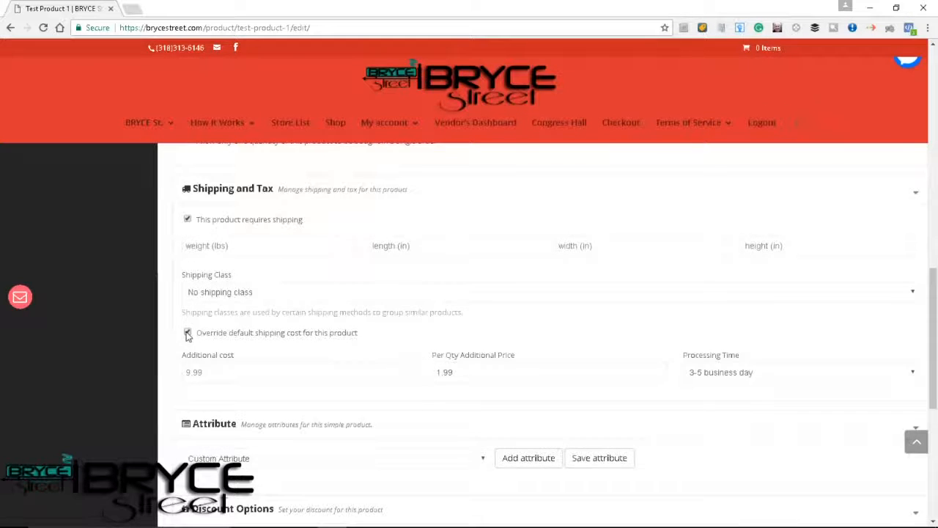
pyautogui.click(197, 372)
pyautogui.write('5.00')
pyautogui.click(476, 401)
# Check which settings the bulk discount option offers, leaving bulk discount disabled.
pyautogui.scroll(-3, 450, 405)
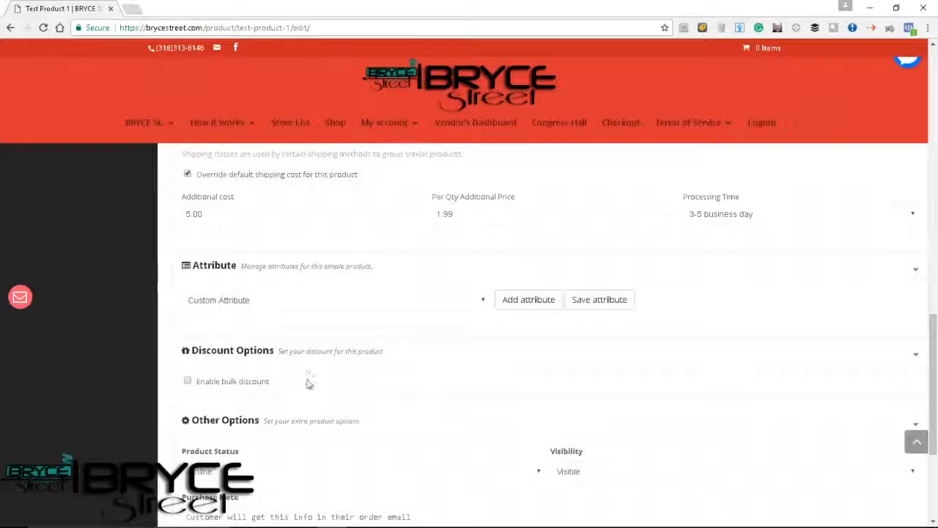
pyautogui.scroll(-1, 308, 383)
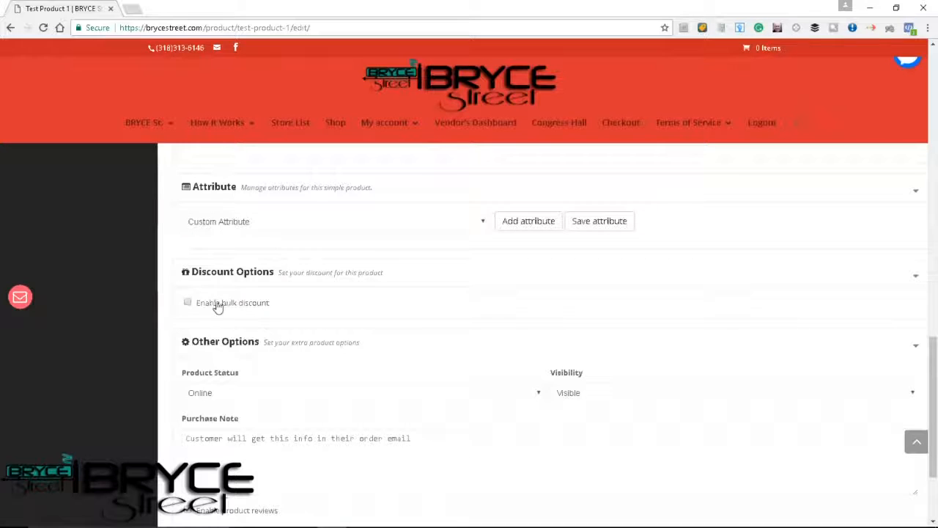
pyautogui.click(187, 302)
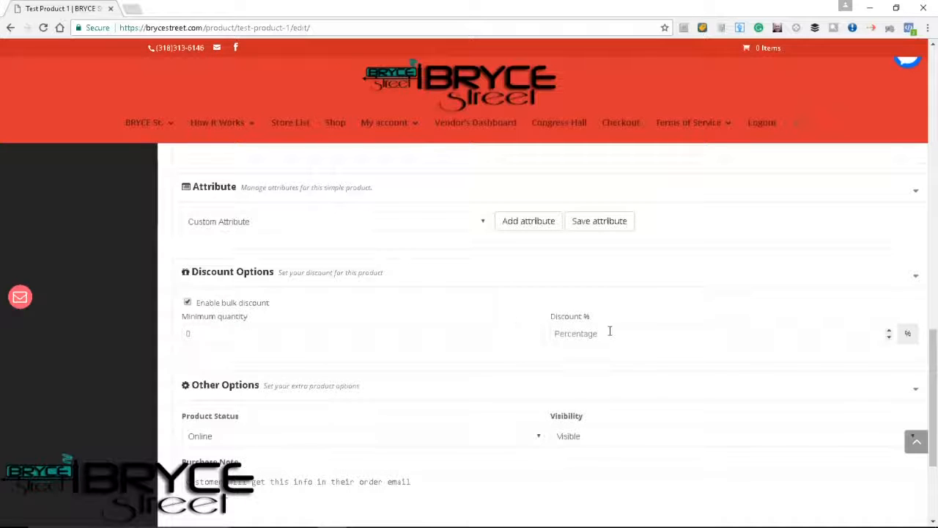
pyautogui.click(187, 303)
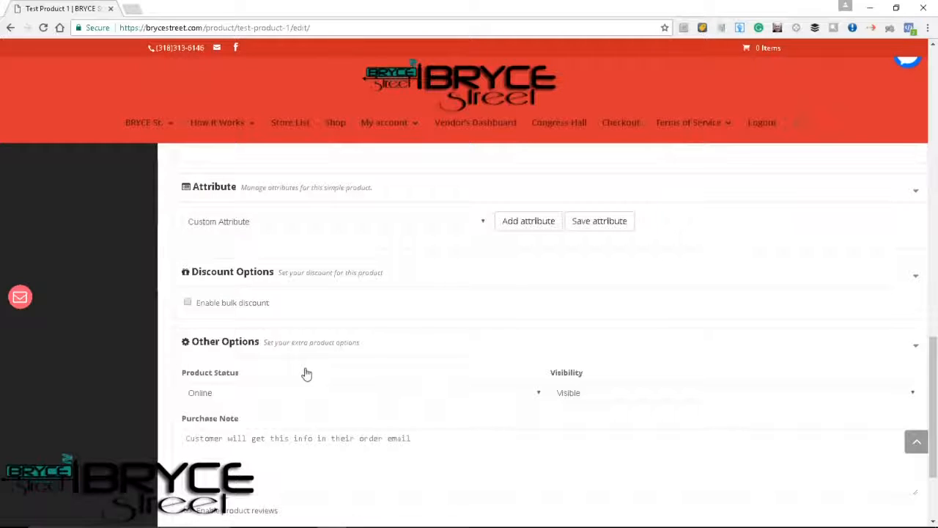
# Set the product status to Online and its visibility to Visible.
pyautogui.click(215, 393)
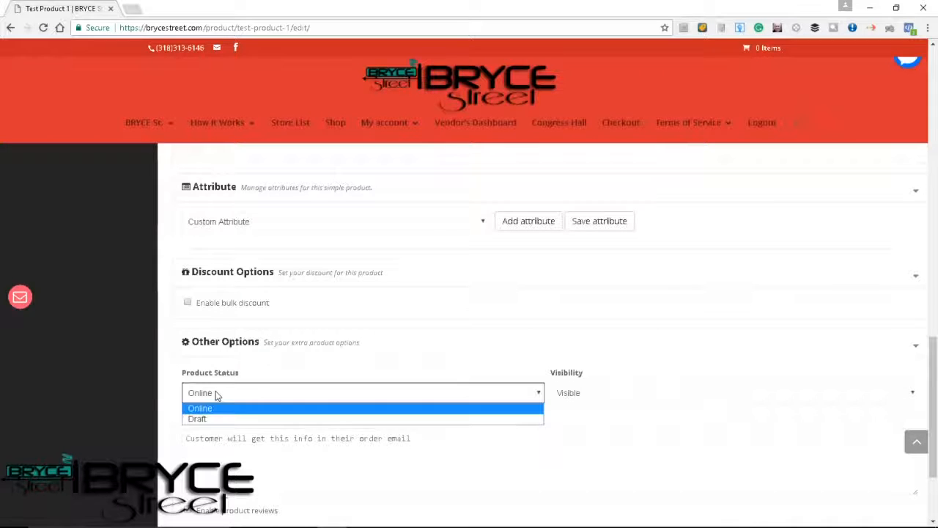
pyautogui.click(216, 394)
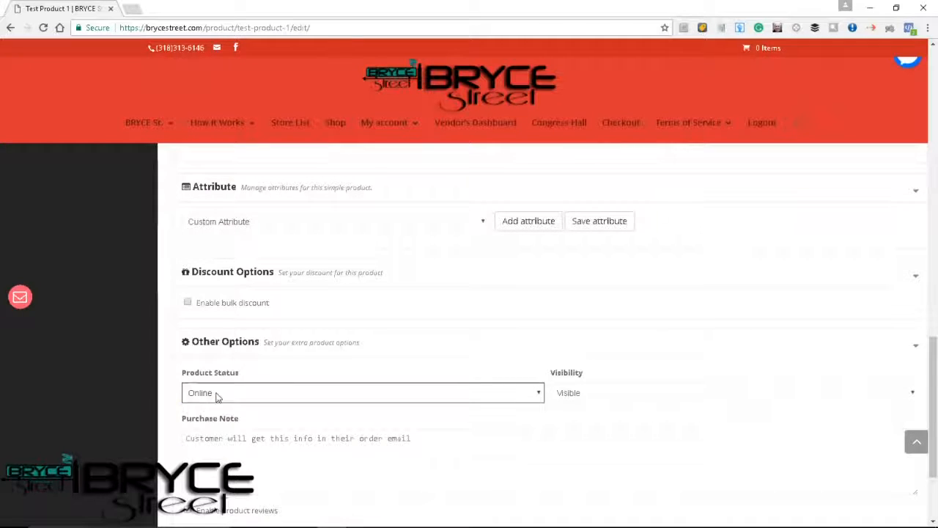
pyautogui.click(217, 395)
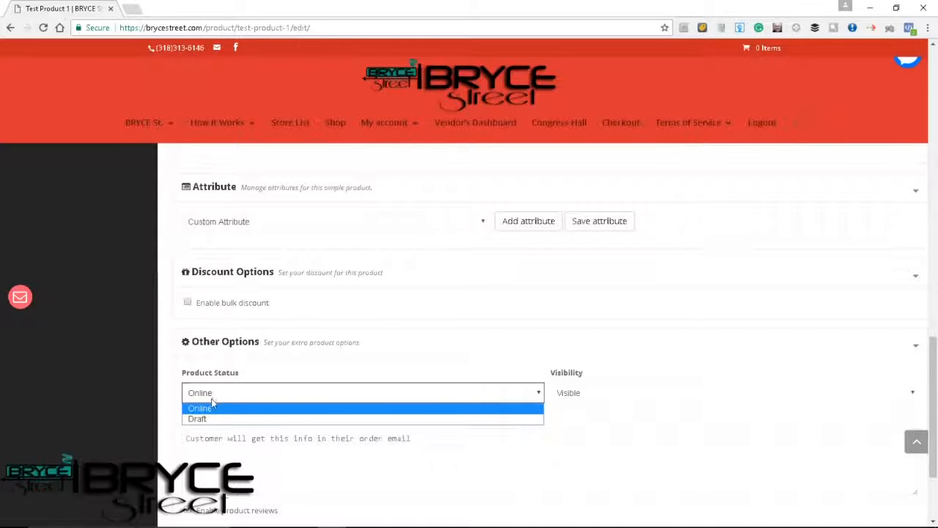
pyautogui.click(208, 409)
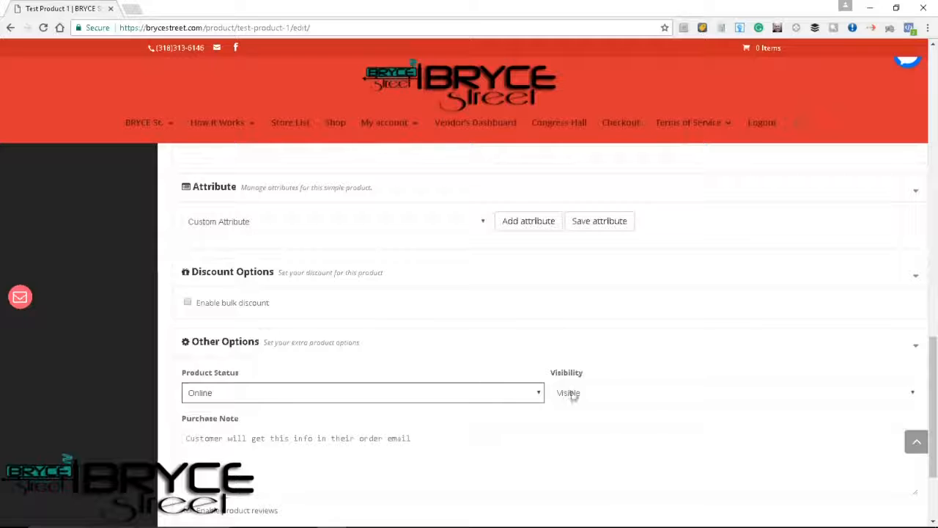
pyautogui.click(582, 396)
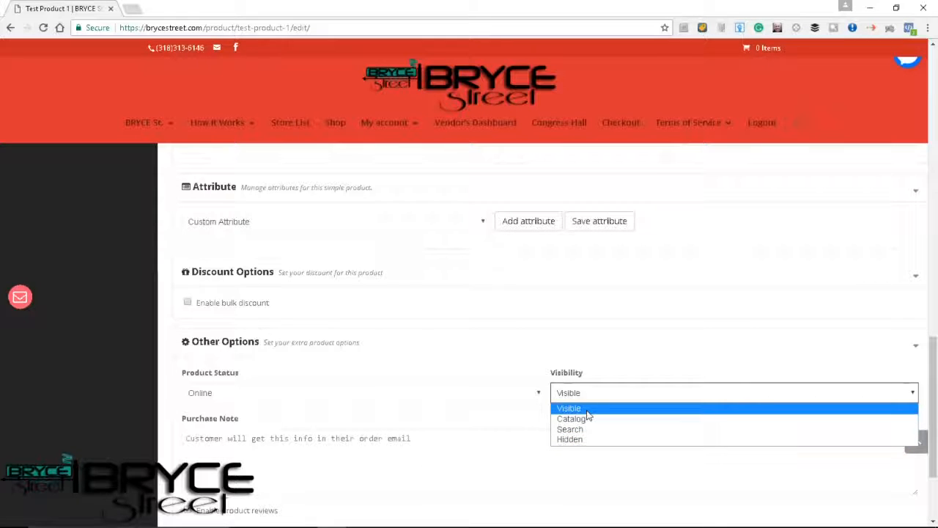
pyautogui.click(587, 412)
# Leave the purchase note empty and product reviews enabled, and save the product.
pyautogui.scroll(-1, 425, 450)
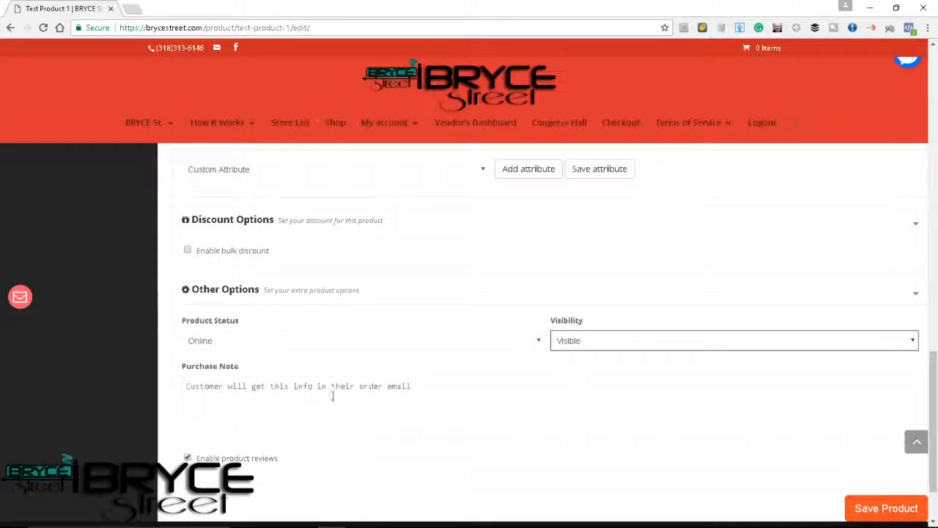
pyautogui.click(226, 367)
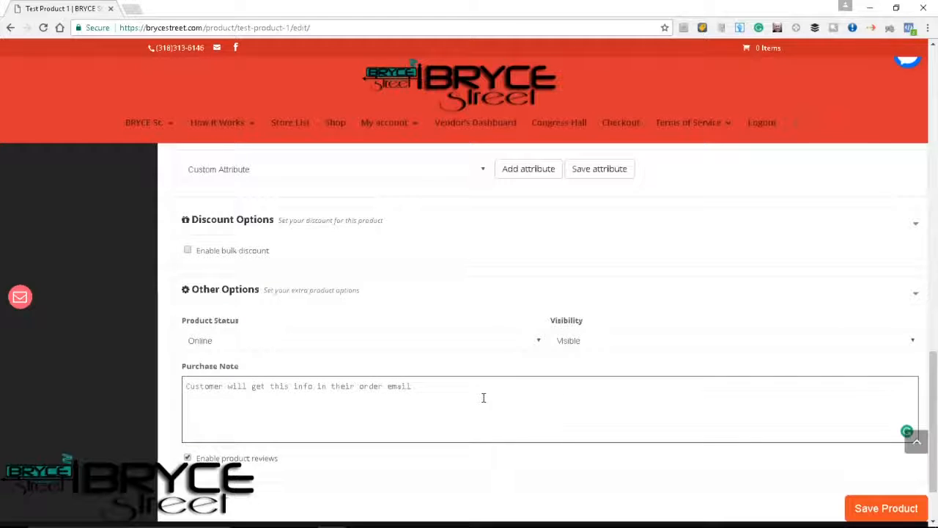
pyautogui.click(330, 467)
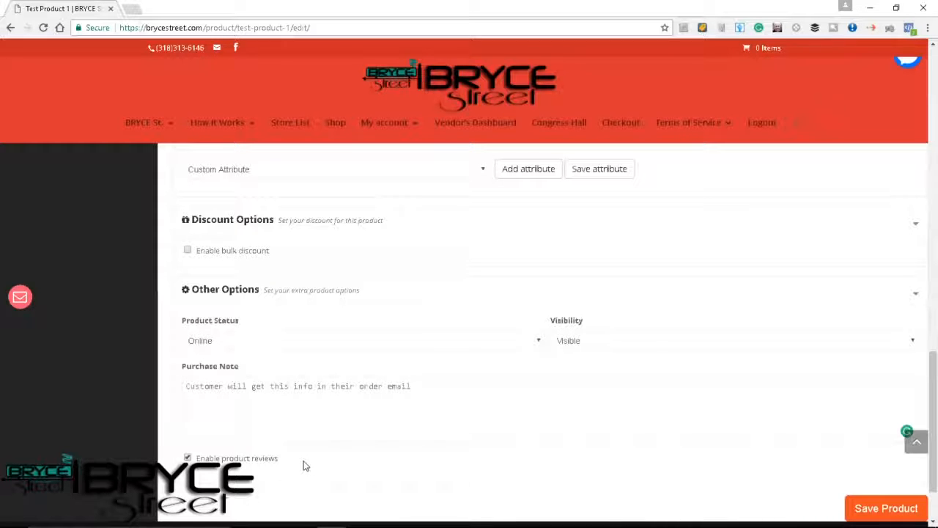
pyautogui.scroll(-1, 440, 469)
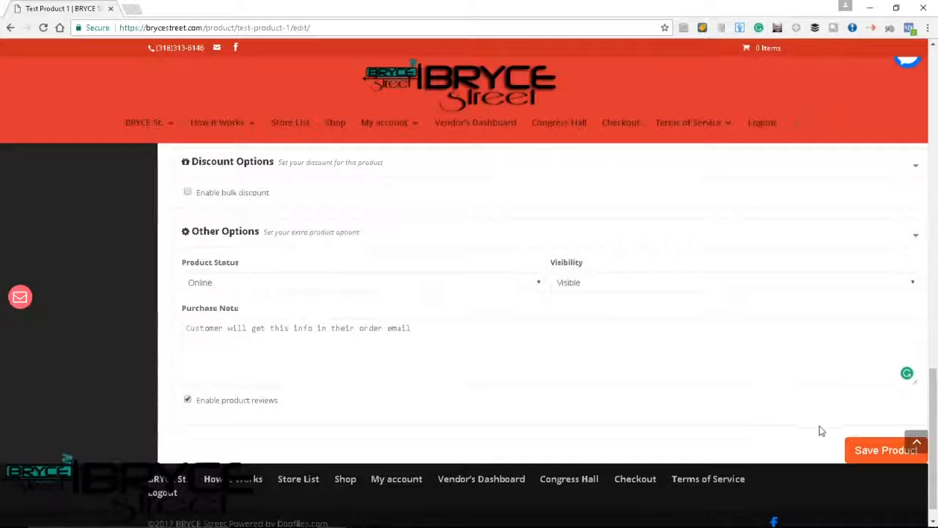
pyautogui.scroll(2, 748, 377)
pyautogui.scroll(-1, 747, 377)
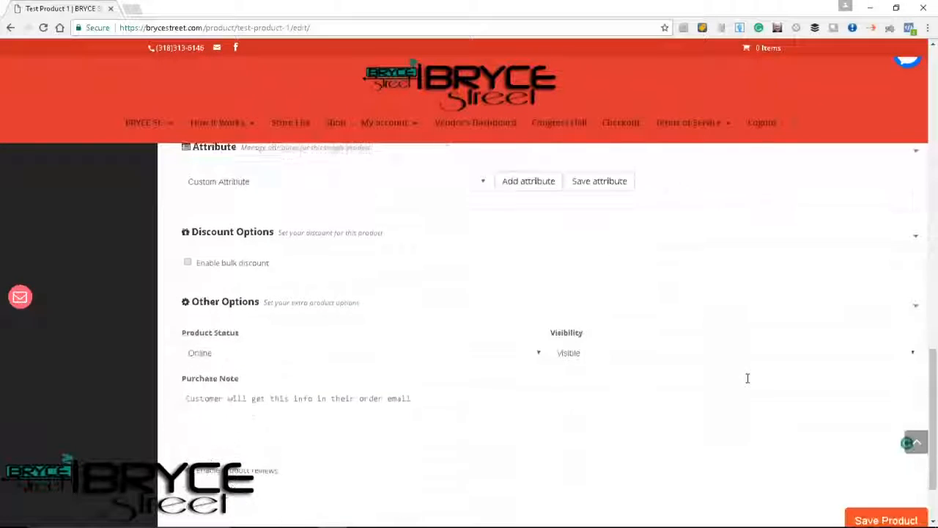
pyautogui.scroll(-1, 747, 378)
pyautogui.click(861, 433)
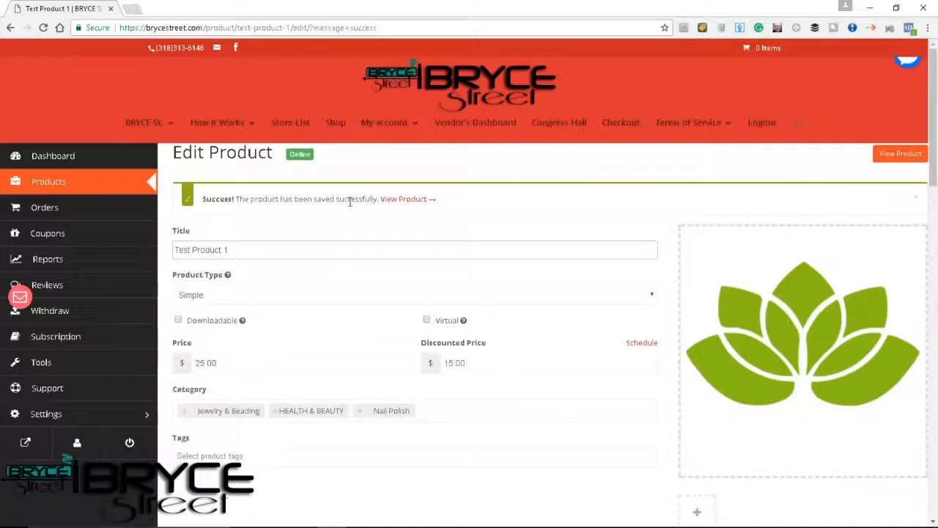
# View the saved product's public page and review its price, stock, categories and shipping details.
pyautogui.click(408, 204)
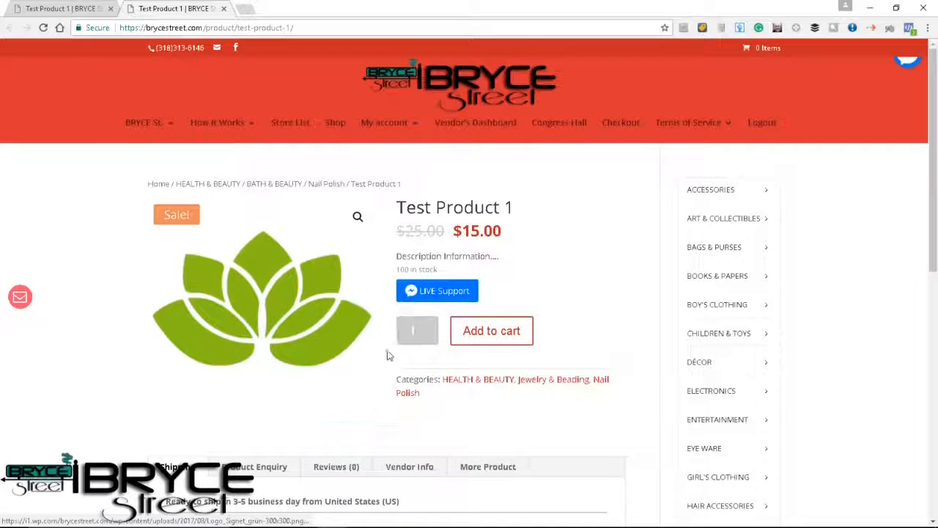
pyautogui.scroll(-1, 388, 355)
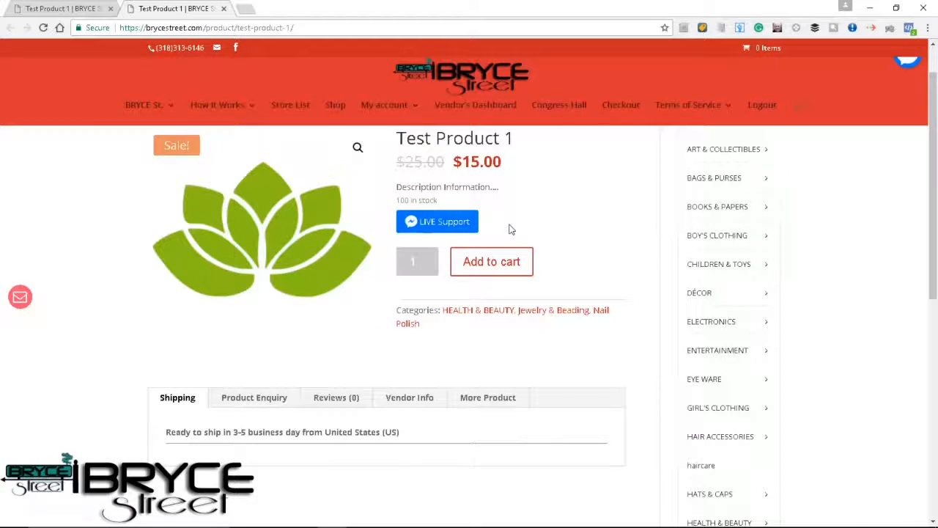
# Return to the vendor's dashboard and visit the vendor's public store page.
pyautogui.click(477, 106)
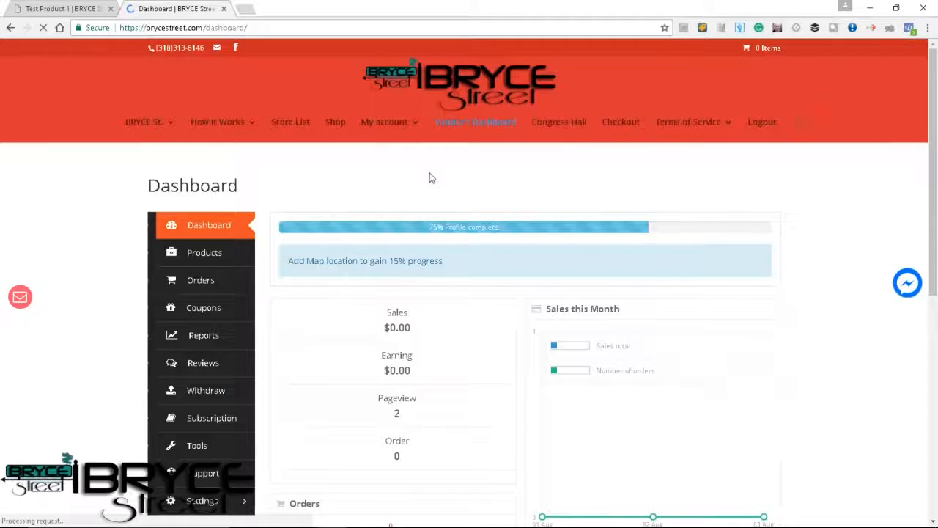
pyautogui.scroll(-1, 319, 321)
pyautogui.scroll(-1, 172, 396)
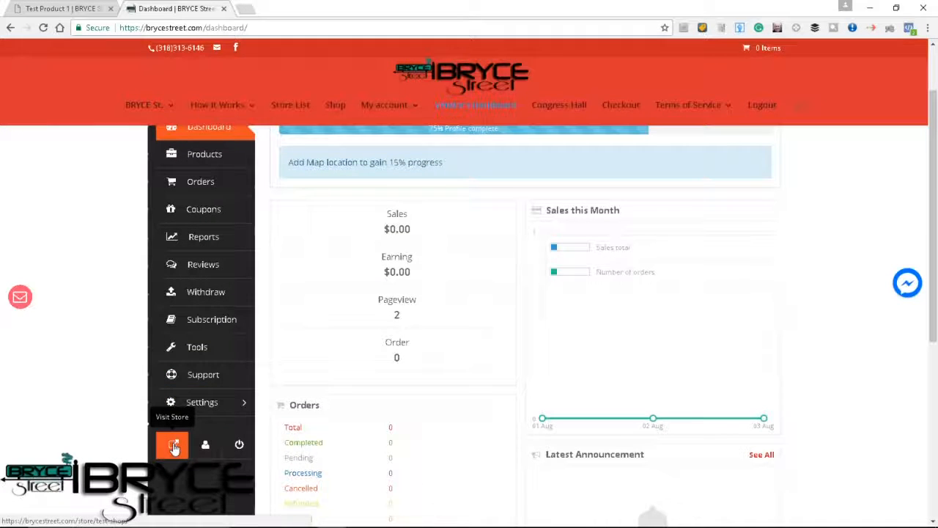
pyautogui.click(174, 446)
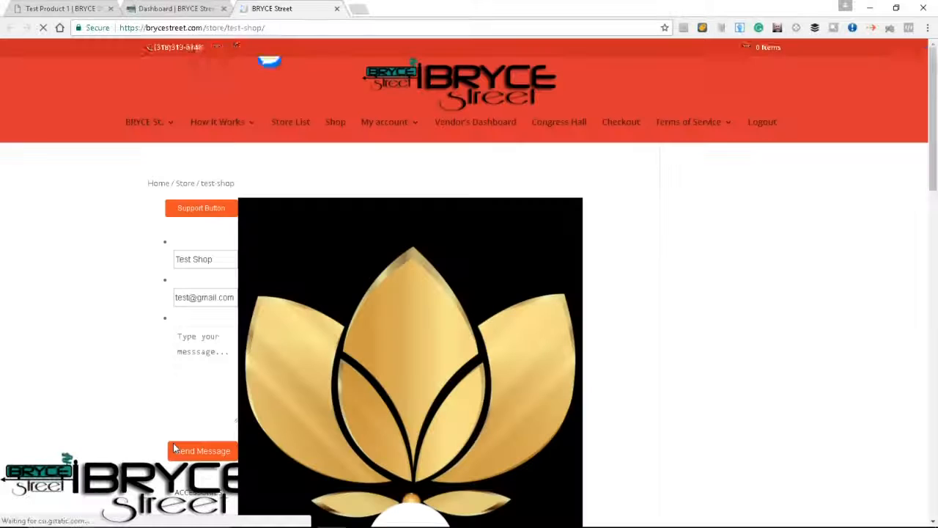
# Examine the store page's banner, shop details, product listing, contact form and category list.
pyautogui.scroll(-2, 624, 374)
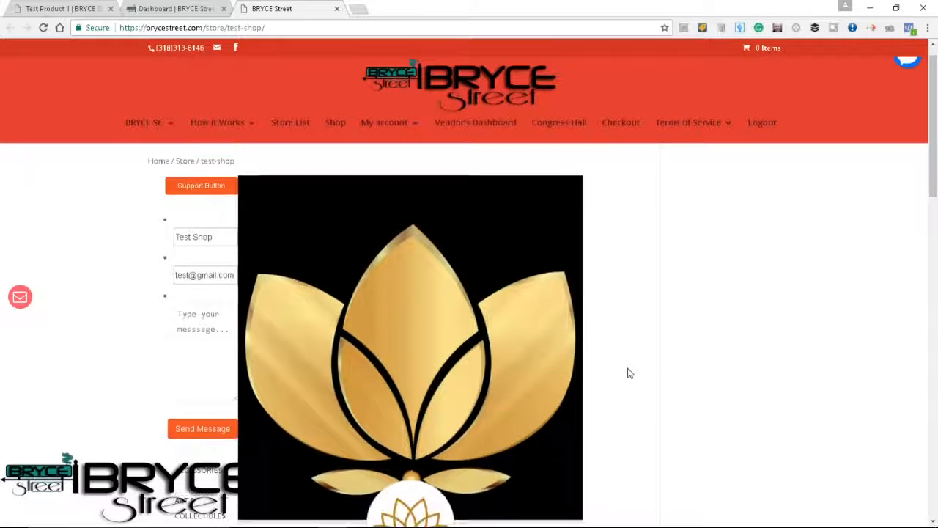
pyautogui.scroll(-2, 627, 374)
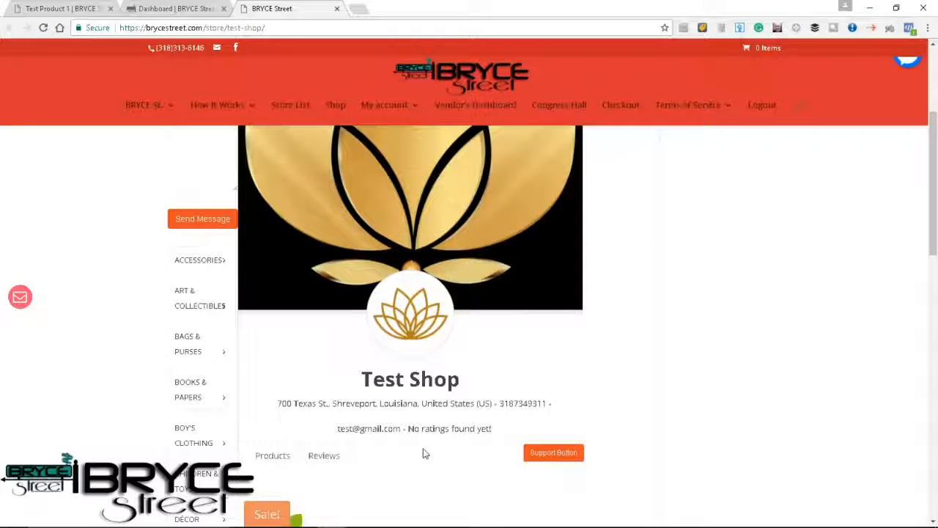
pyautogui.scroll(-2, 408, 447)
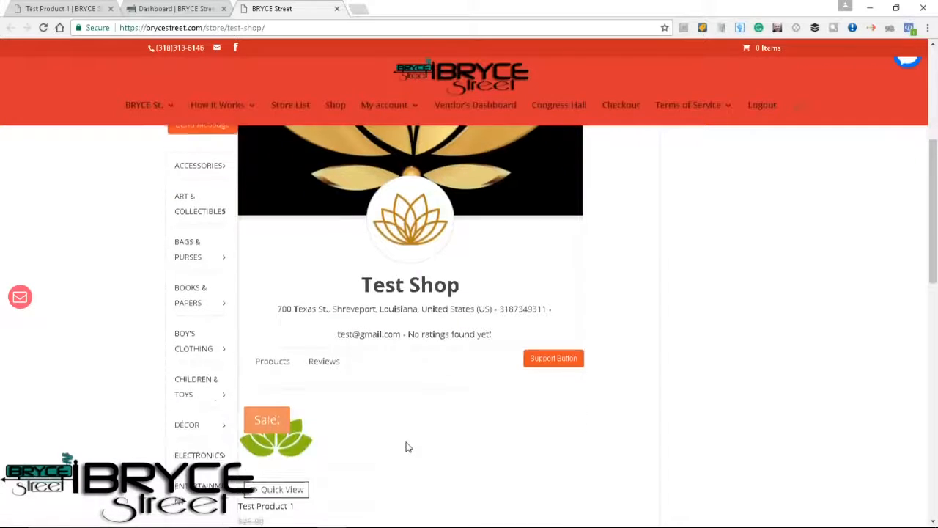
pyautogui.moveTo(287, 371)
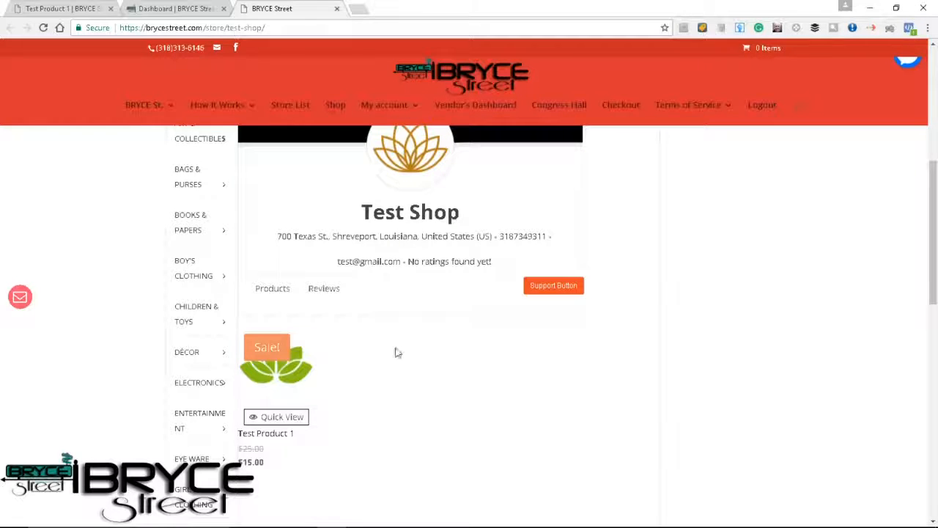
pyautogui.scroll(-3, 411, 424)
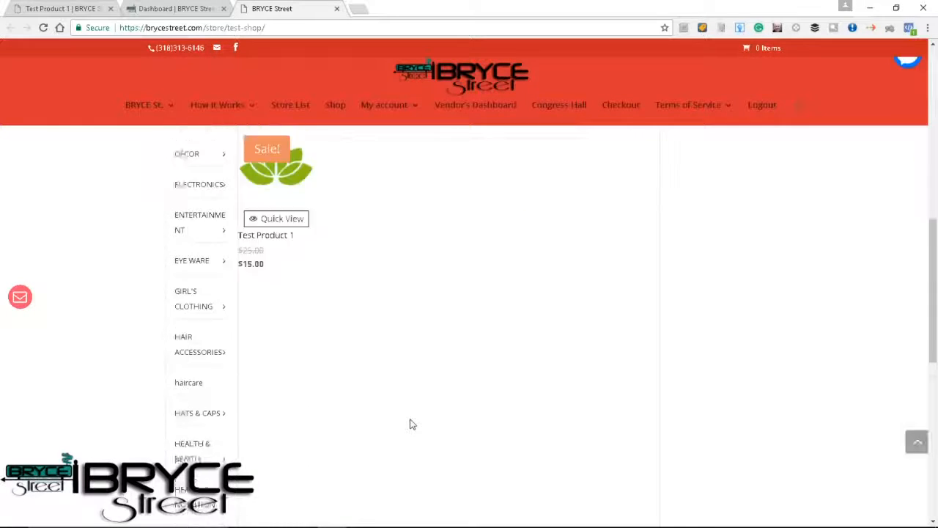
pyautogui.scroll(6, 410, 423)
pyautogui.scroll(3, 410, 424)
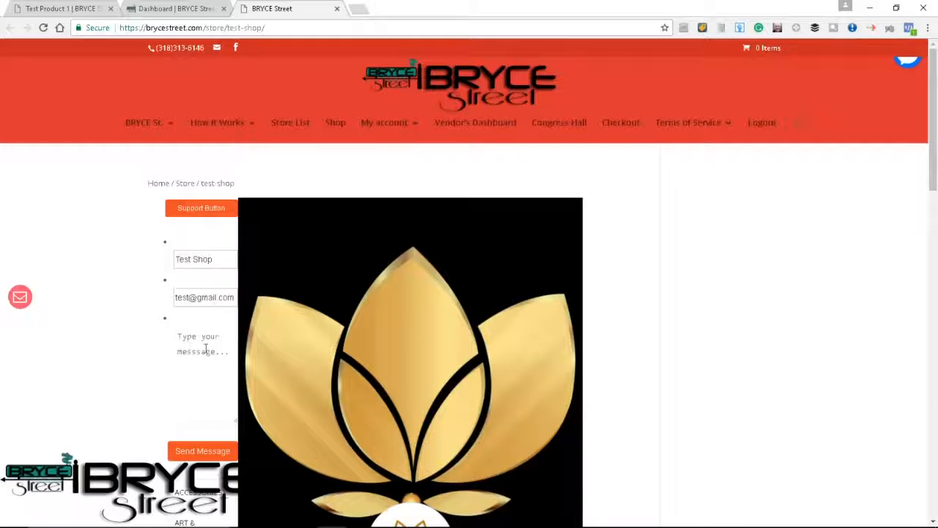
pyautogui.scroll(-3, 211, 372)
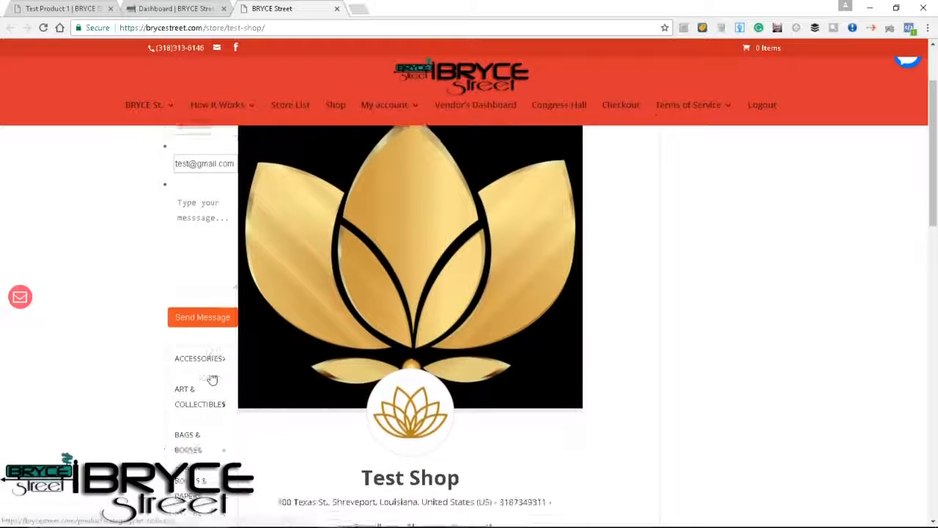
pyautogui.scroll(-2, 197, 395)
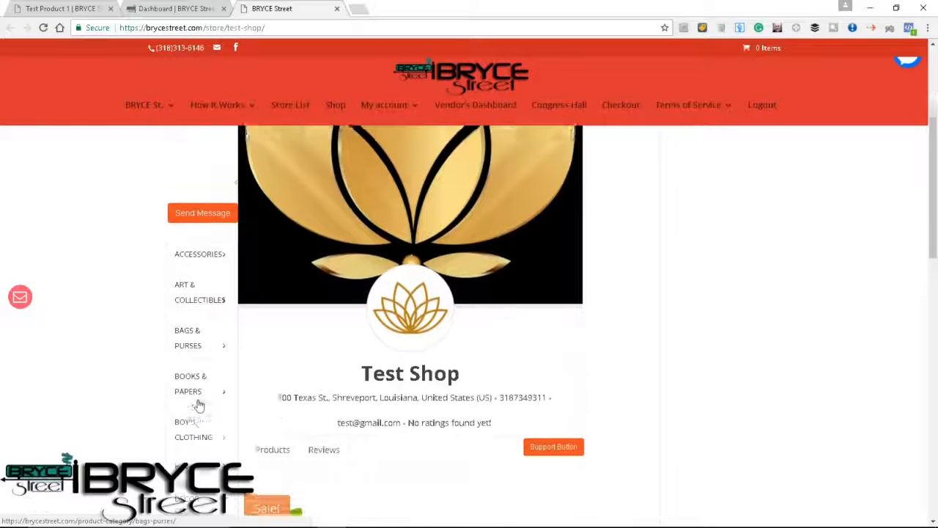
pyautogui.scroll(-4, 189, 333)
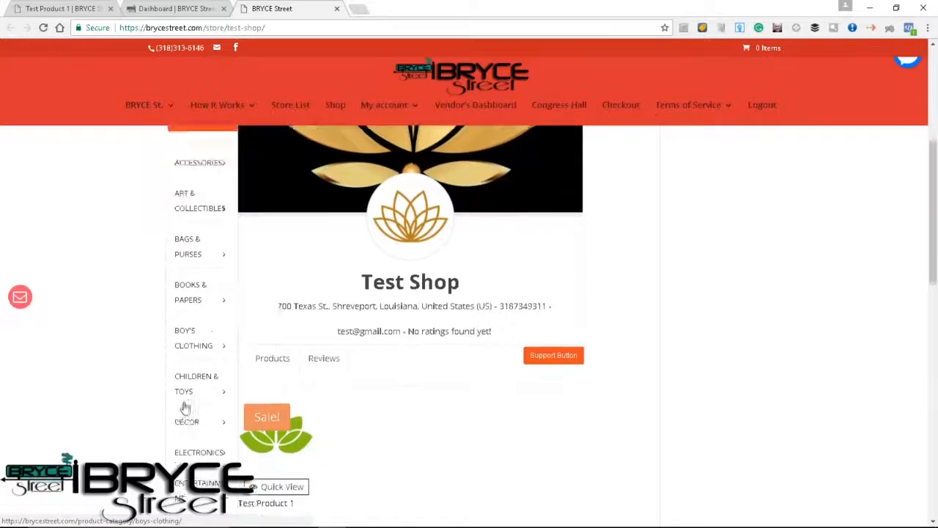
pyautogui.scroll(-3, 184, 408)
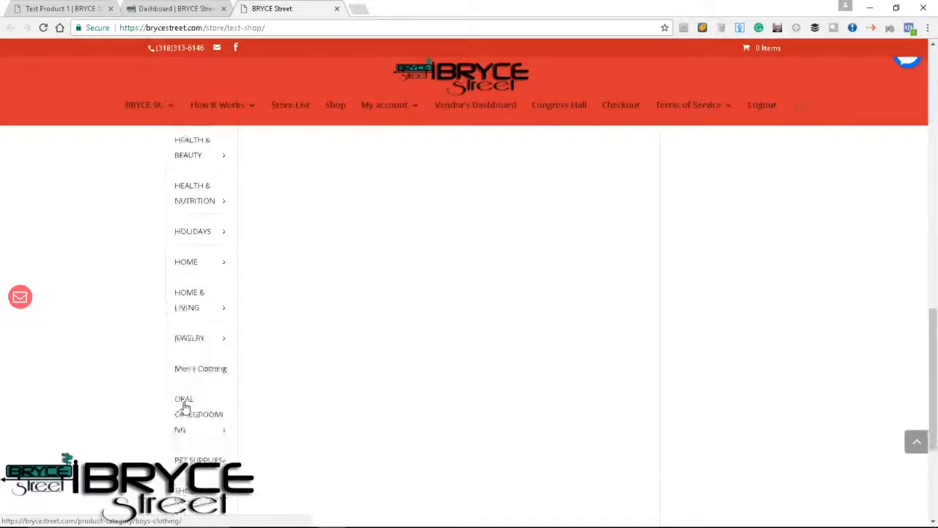
pyautogui.scroll(10, 185, 408)
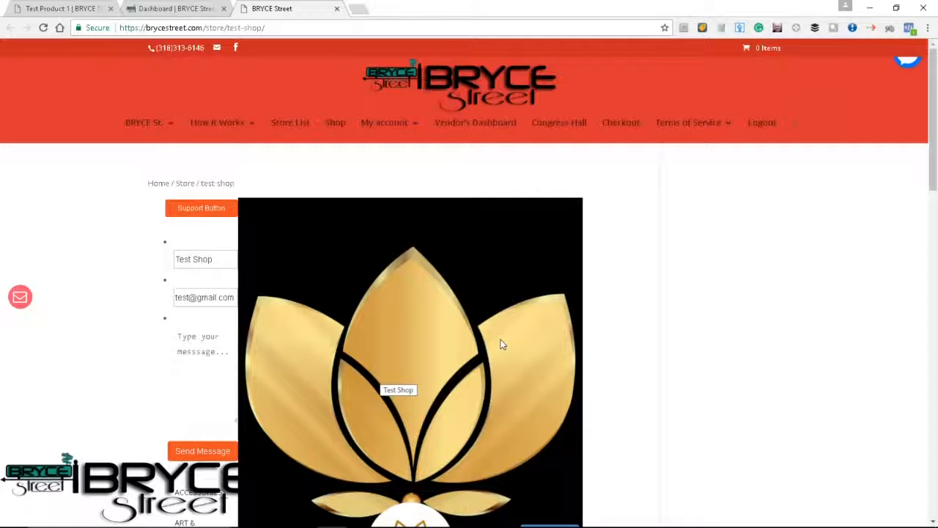
# Return to the vendor's dashboard and open the store's product list.
pyautogui.click(486, 123)
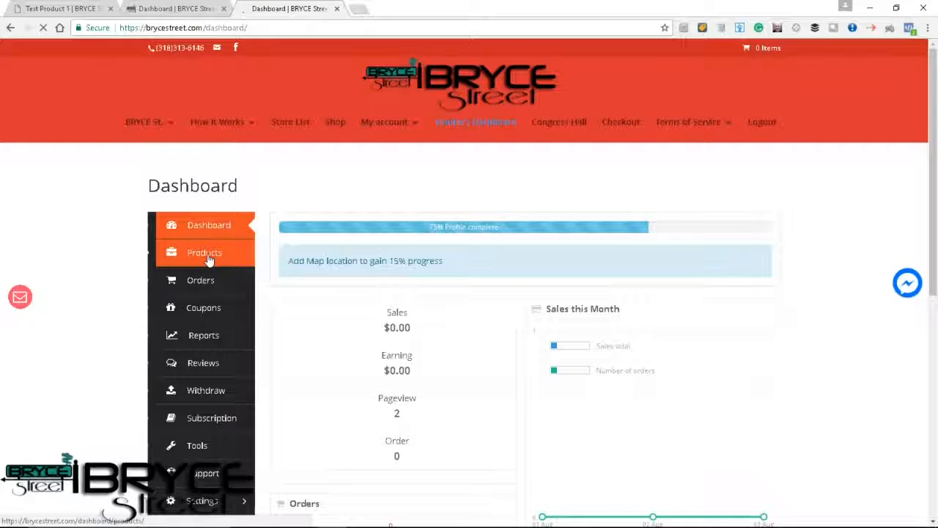
pyautogui.click(207, 258)
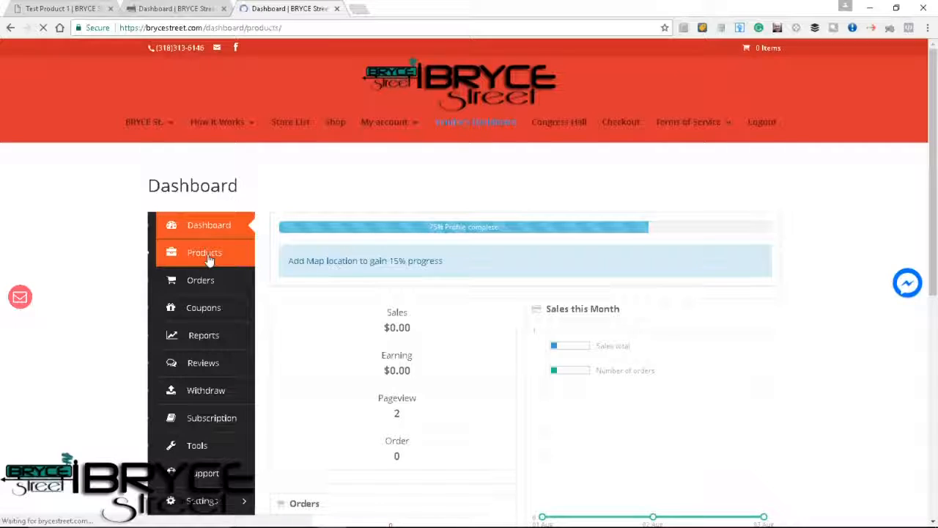
# Open Test Product 1 for editing and change its product type to Variable.
pyautogui.moveTo(362, 407)
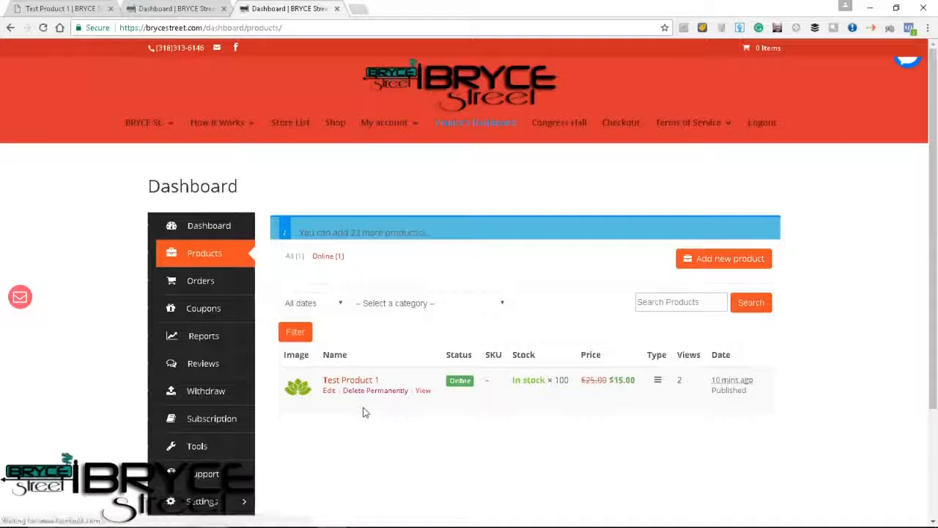
pyautogui.click(331, 392)
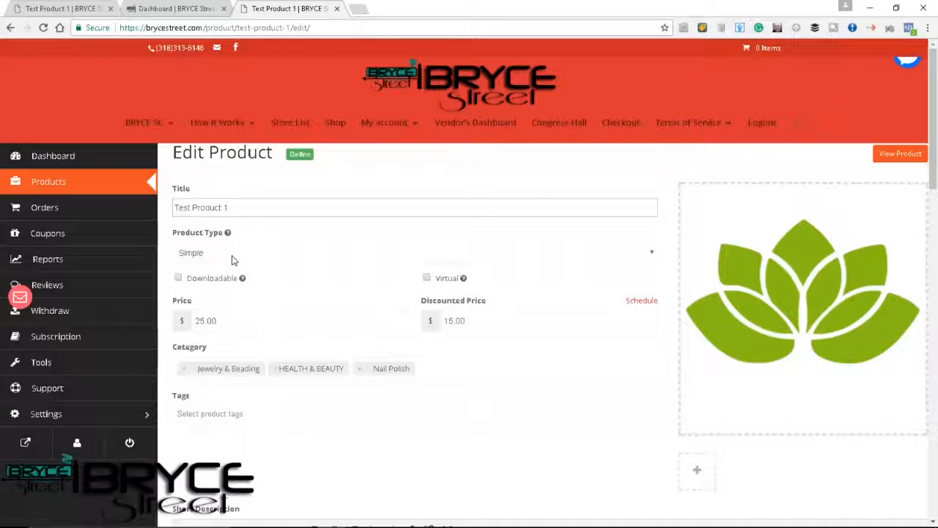
pyautogui.click(195, 256)
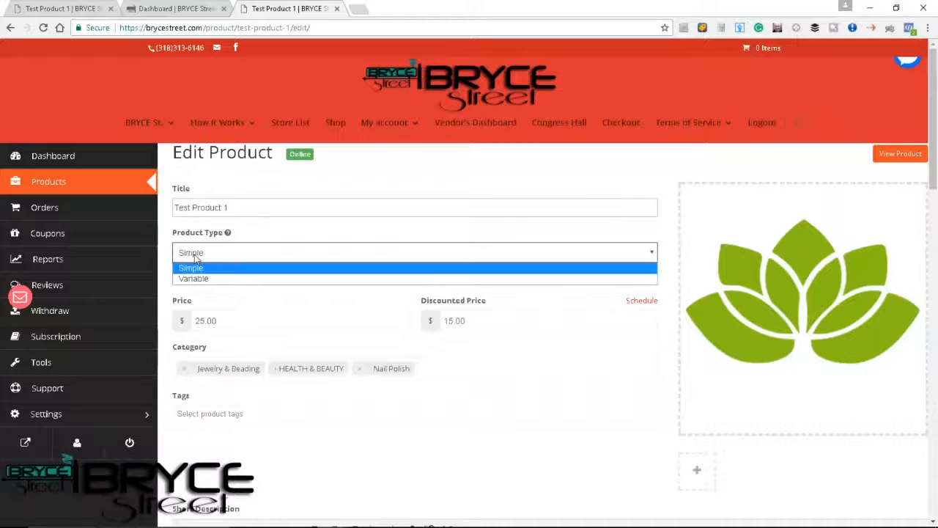
pyautogui.click(191, 279)
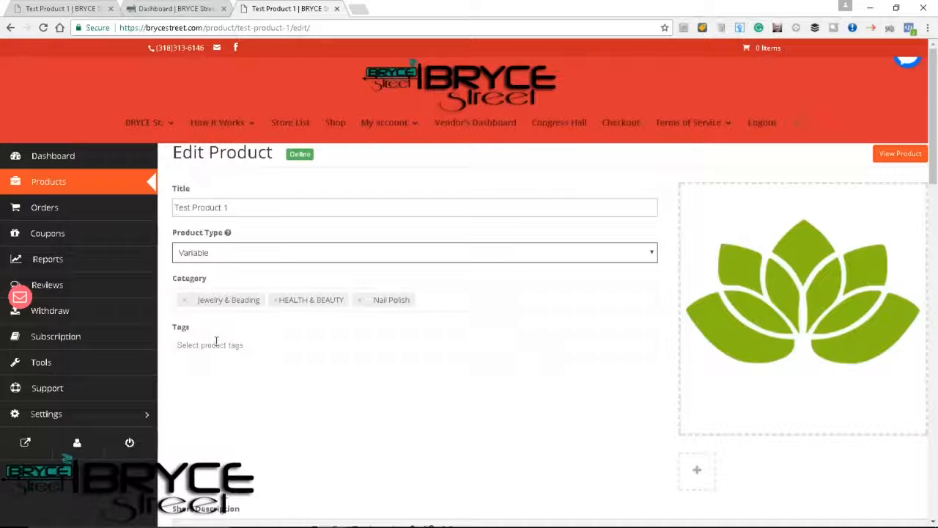
# Review the product's inventory, shipping and attribute settings, leaving the stock status as In Stock.
pyautogui.scroll(-5, 246, 392)
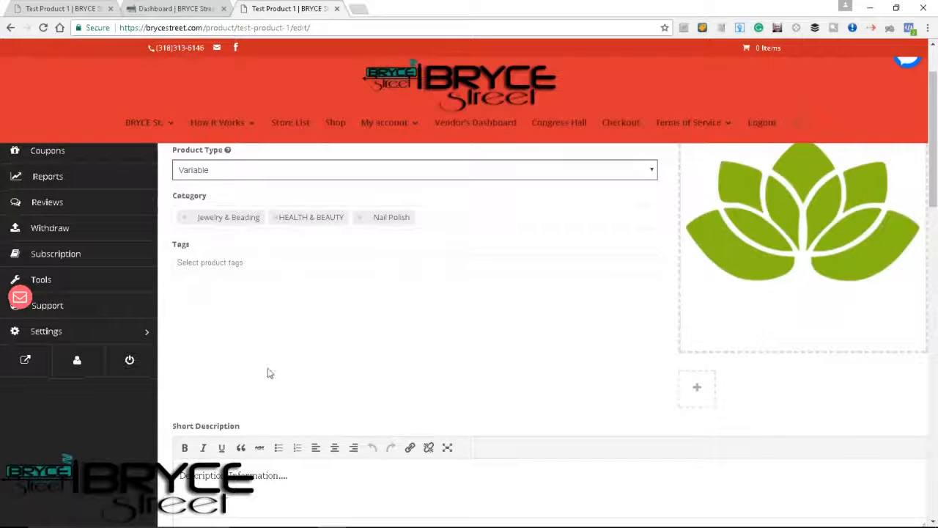
pyautogui.scroll(-3, 268, 368)
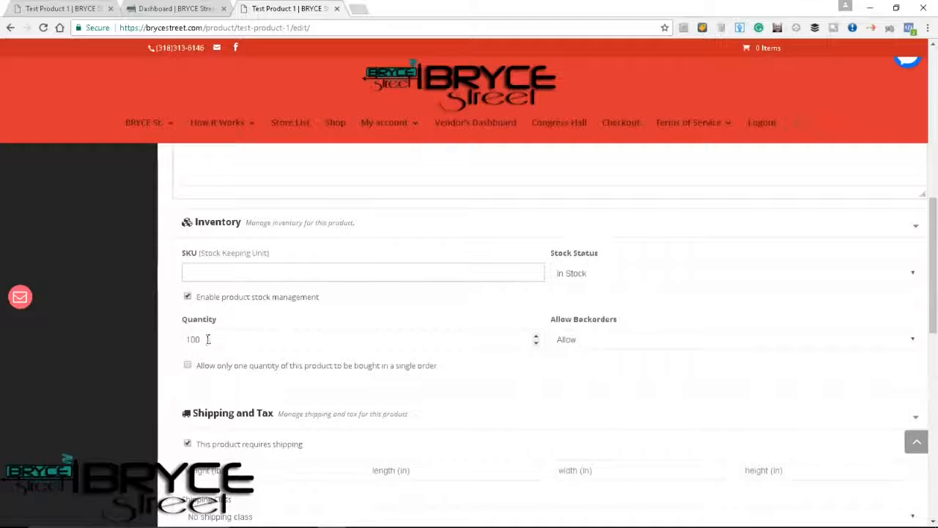
pyautogui.click(590, 275)
pyautogui.click(575, 287)
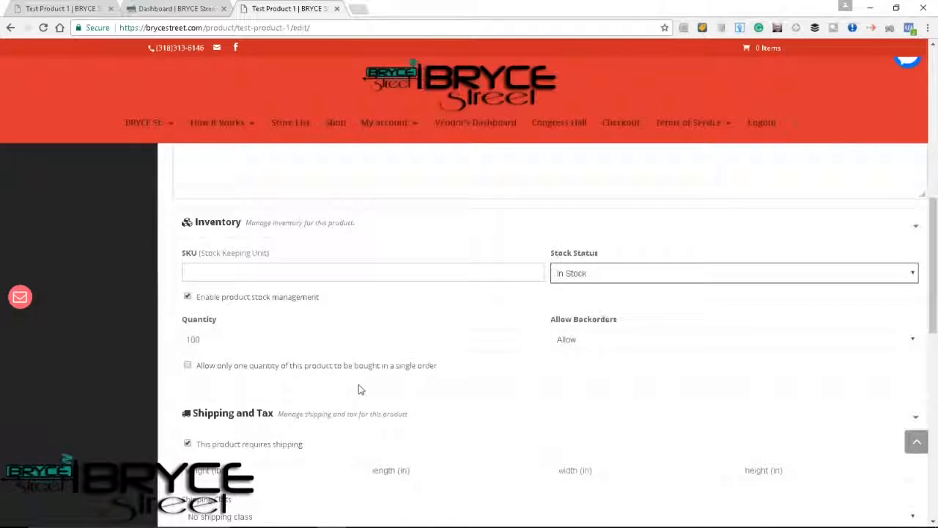
pyautogui.scroll(-1, 360, 388)
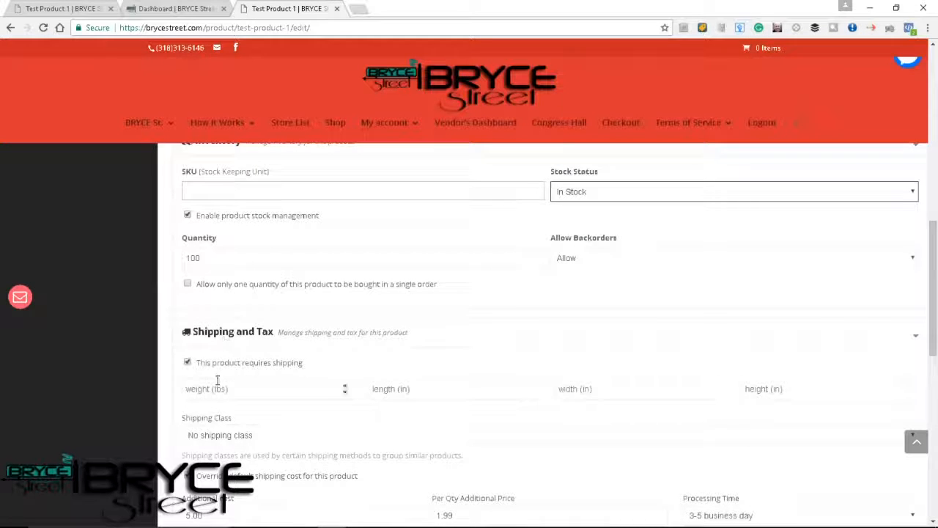
pyautogui.scroll(-1, 215, 381)
pyautogui.scroll(-1, 217, 381)
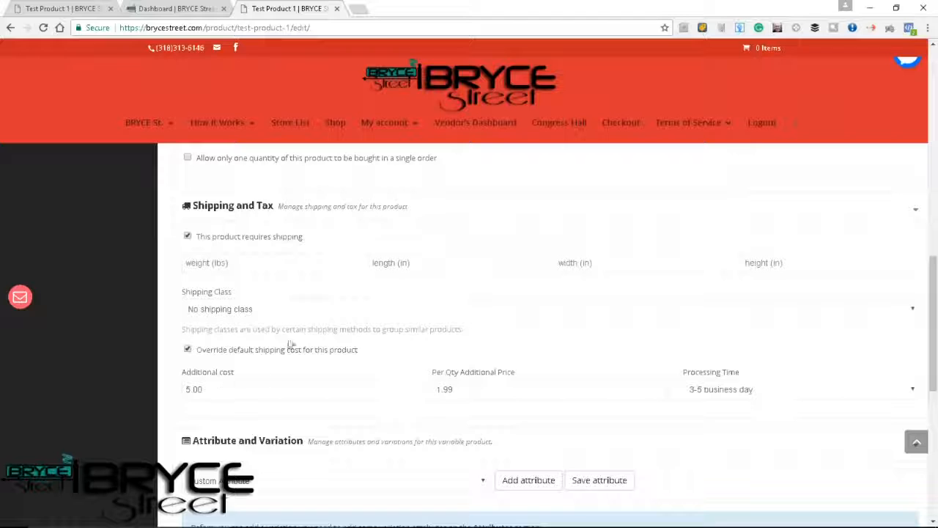
pyautogui.scroll(-2, 289, 343)
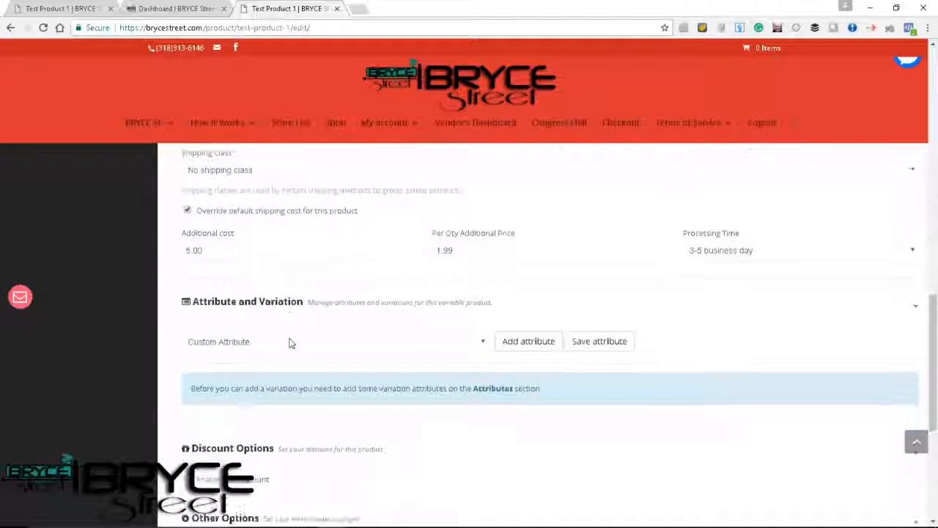
pyautogui.scroll(-1, 289, 343)
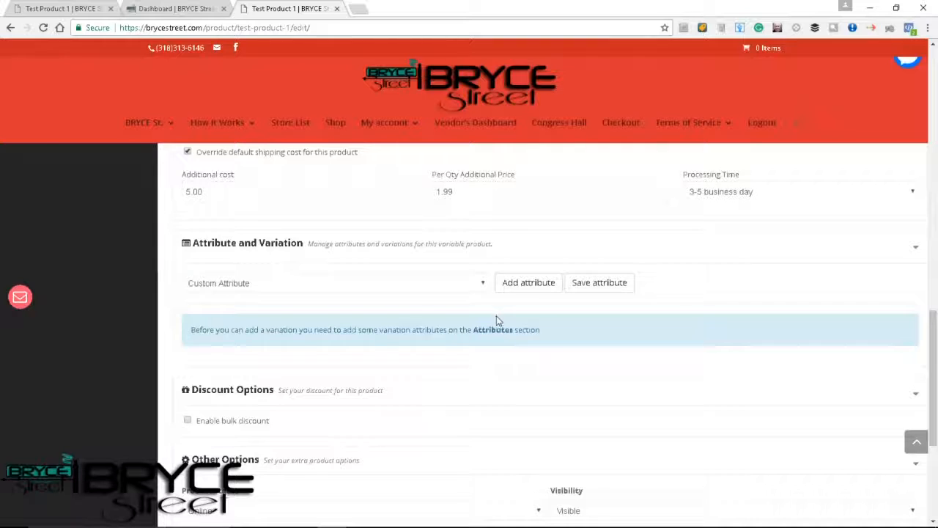
# Add the SIZE attribute to the product and enable it for variations.
pyautogui.click(484, 284)
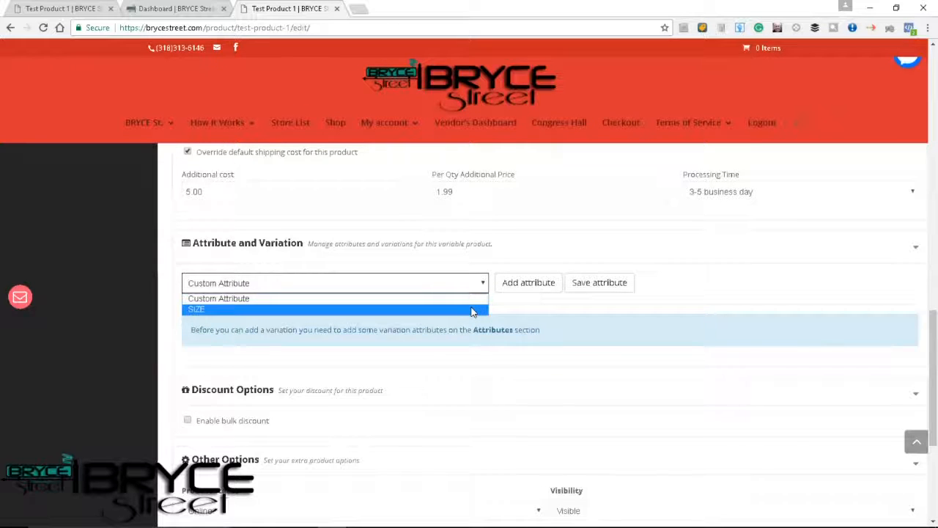
pyautogui.click(473, 309)
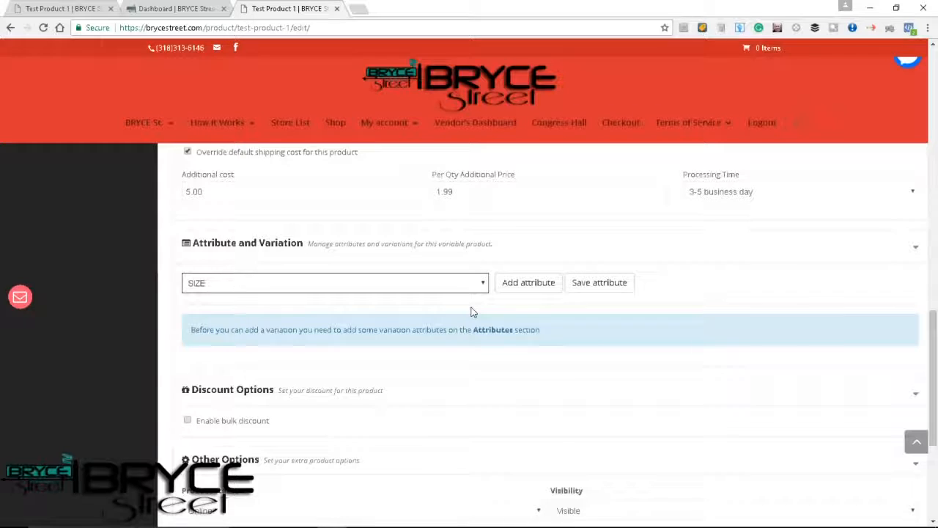
pyautogui.click(542, 285)
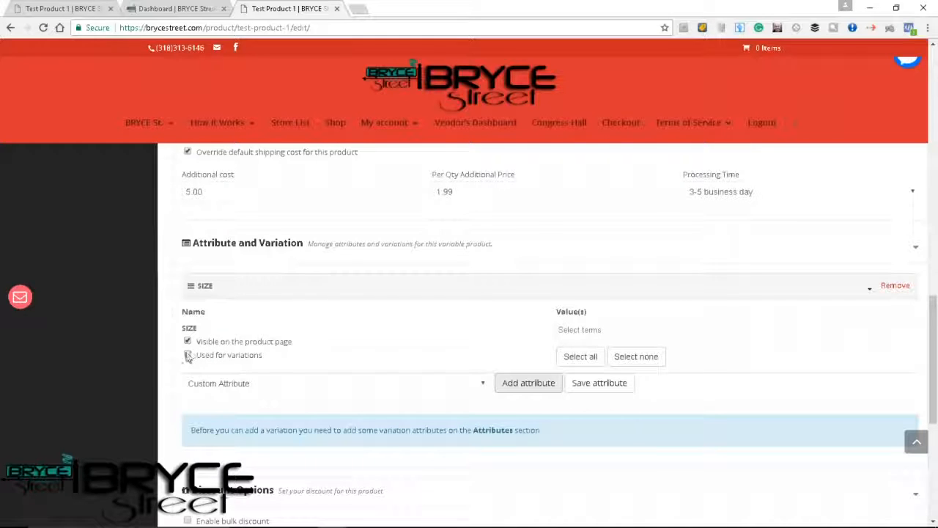
pyautogui.click(187, 354)
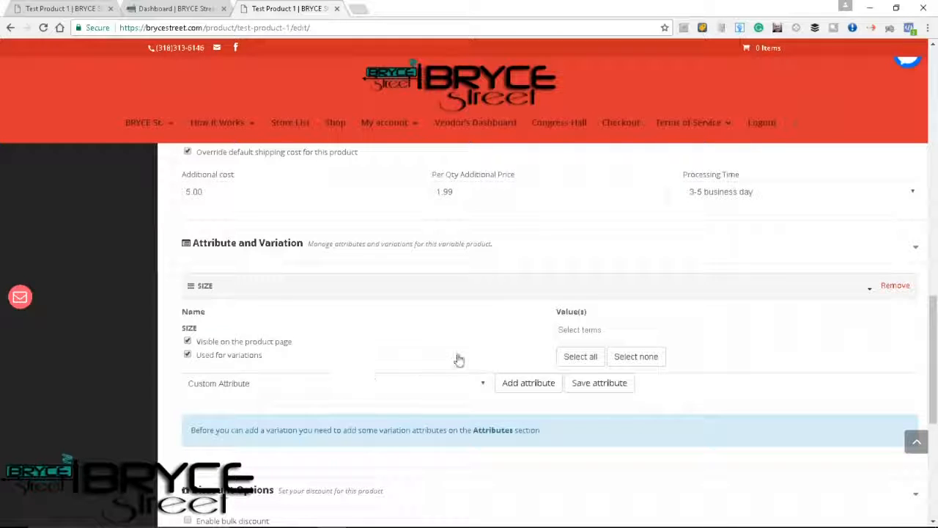
# Assign the values Small, Medium and Large to the SIZE attribute, removing the X-Large value after adding it.
pyautogui.click(605, 330)
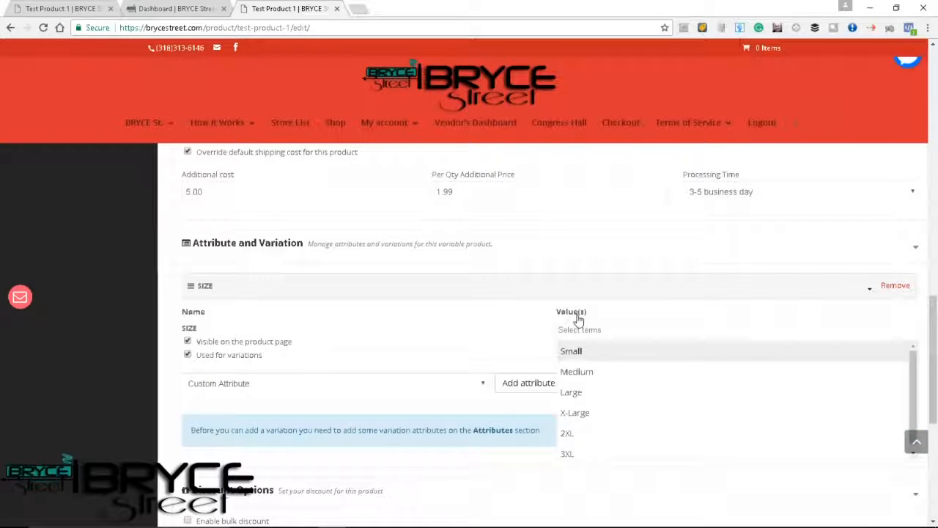
pyautogui.click(583, 359)
pyautogui.click(616, 333)
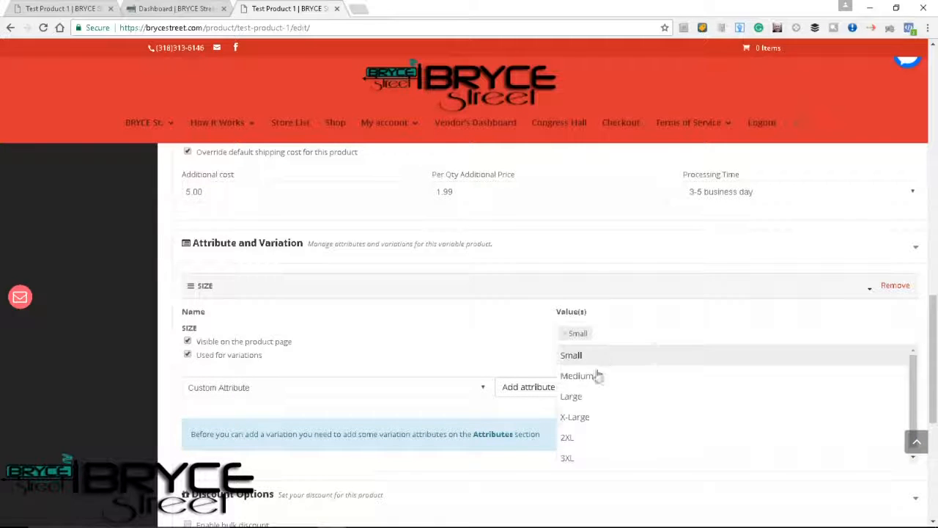
pyautogui.click(582, 398)
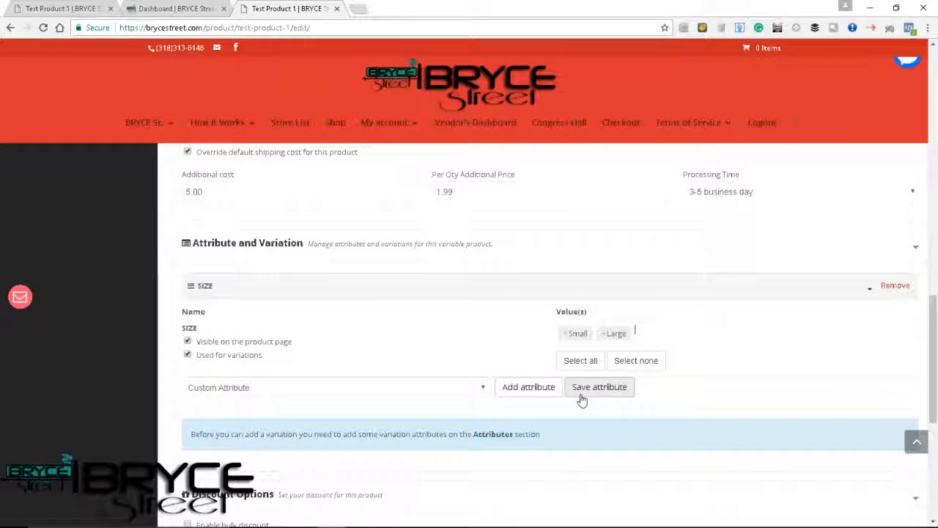
pyautogui.click(648, 336)
pyautogui.click(609, 417)
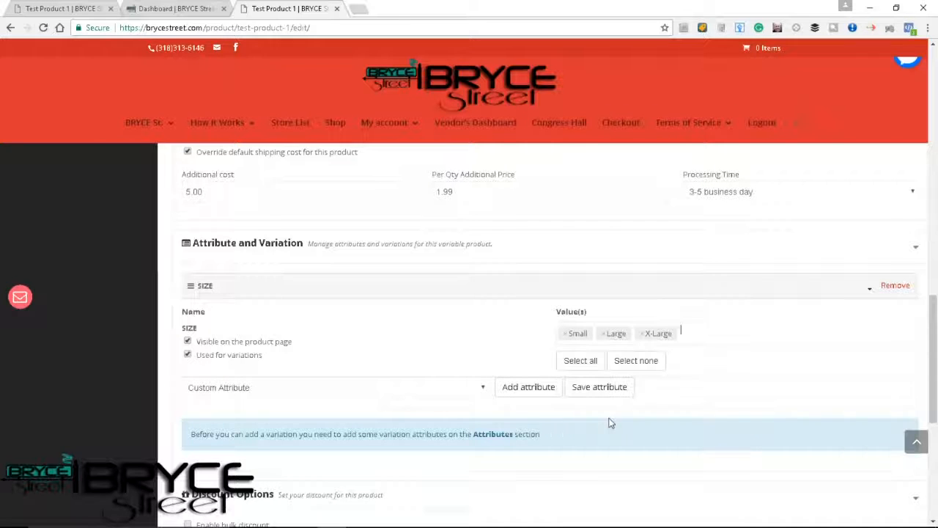
pyautogui.click(642, 335)
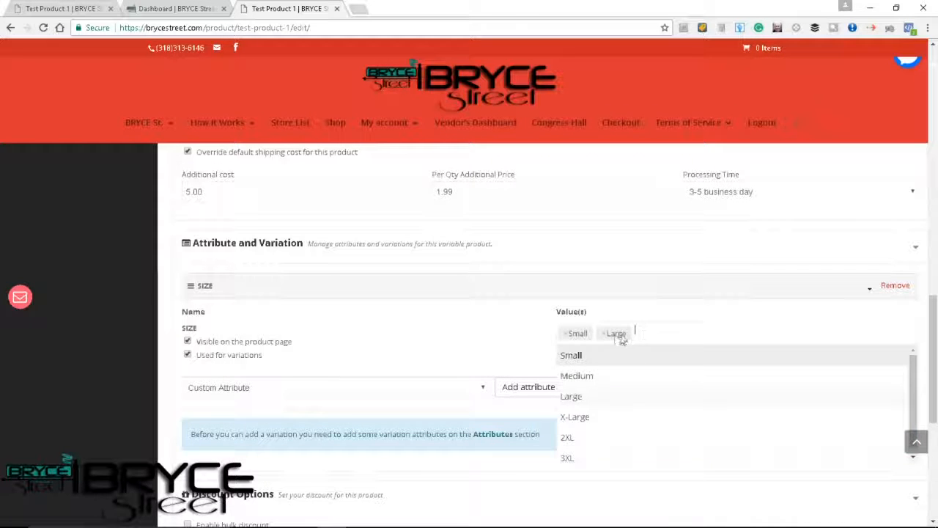
pyautogui.click(583, 375)
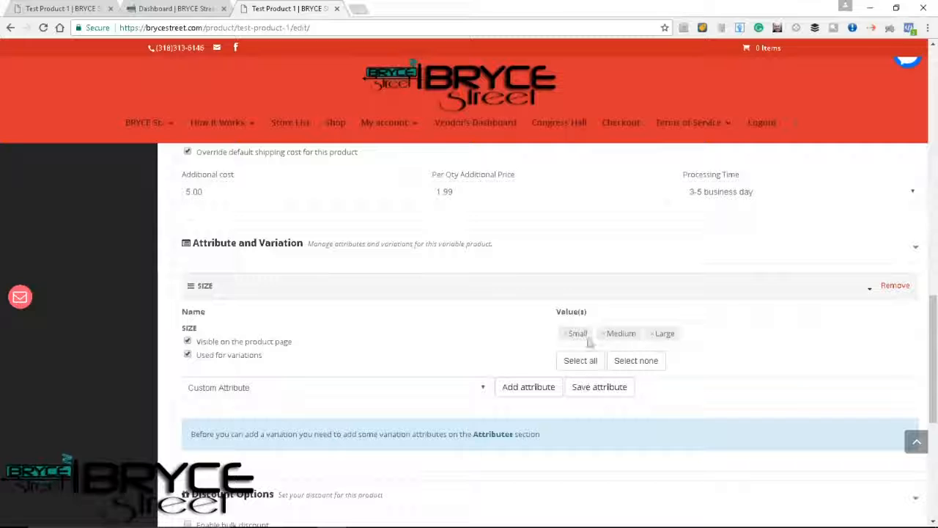
# Select all SIZE values, remove X-Large, 3XL and 2XL, and re-enable the attribute's use for variations.
pyautogui.click(580, 360)
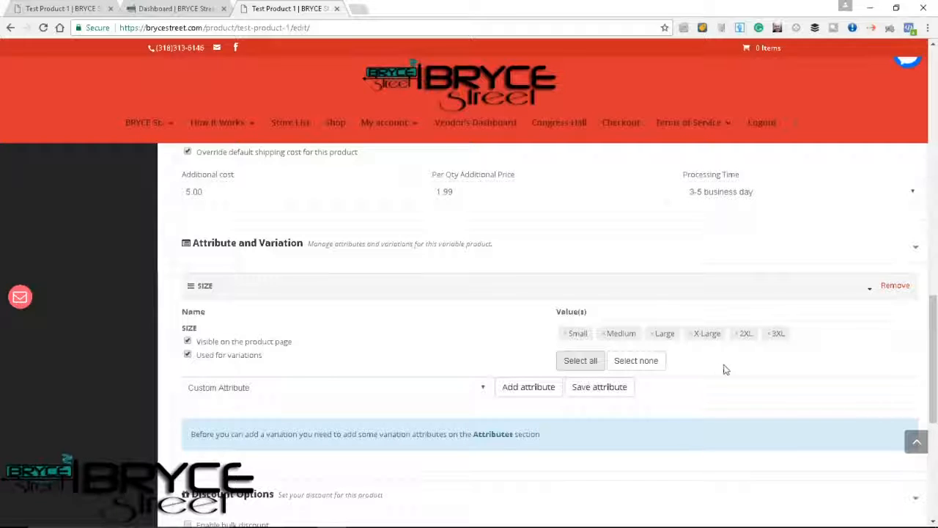
pyautogui.click(692, 334)
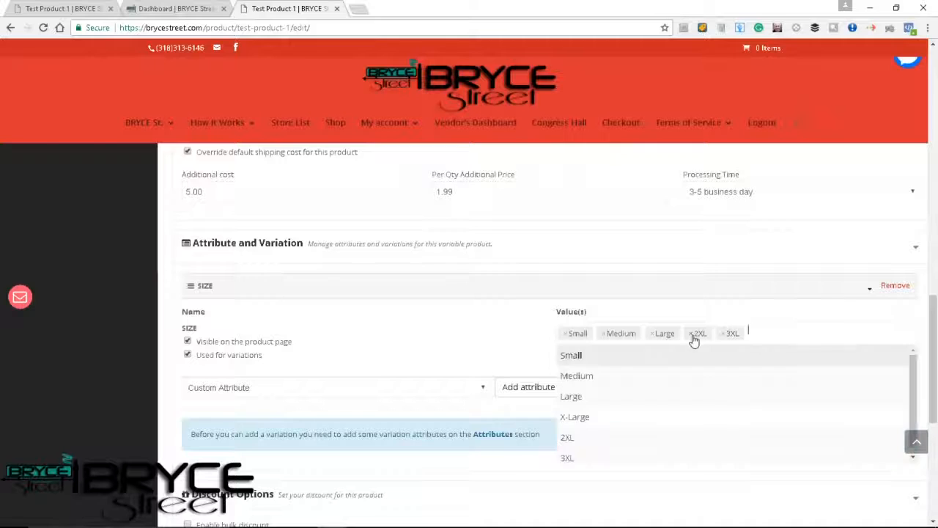
pyautogui.click(696, 338)
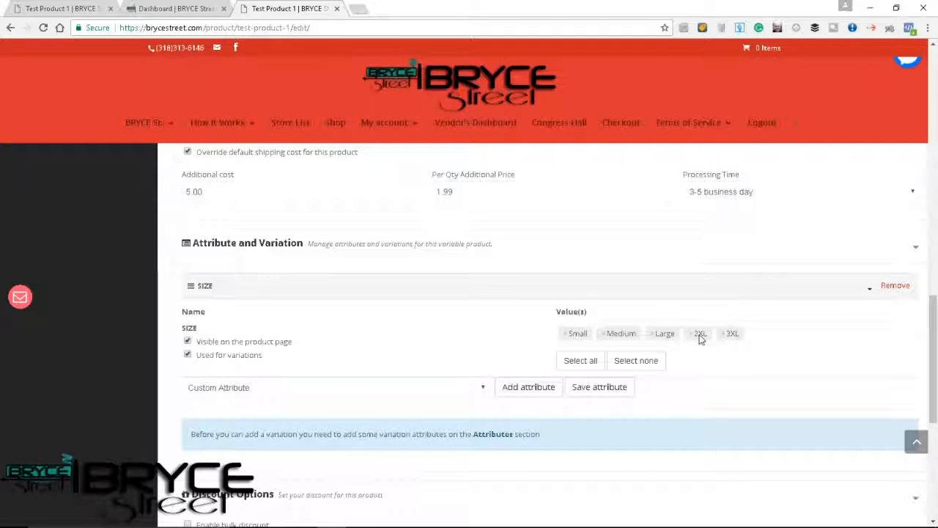
pyautogui.click(723, 334)
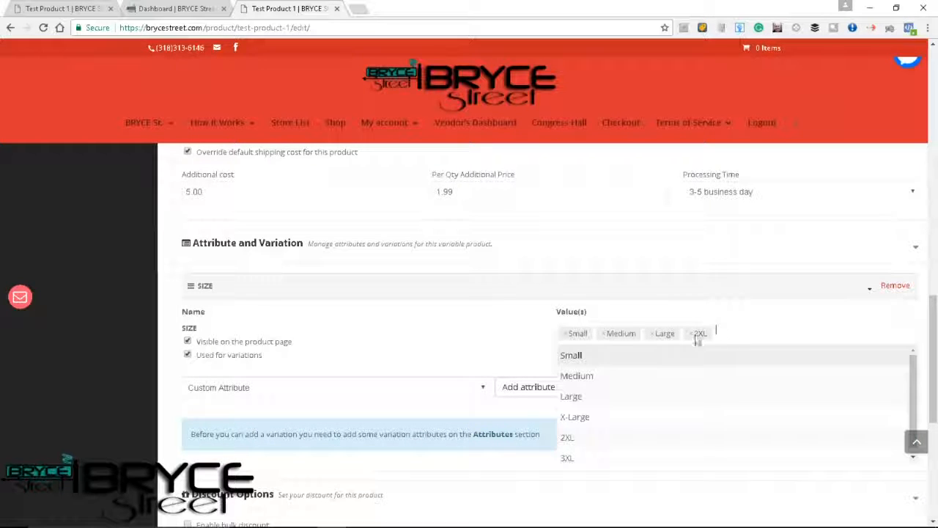
pyautogui.click(693, 334)
pyautogui.click(486, 356)
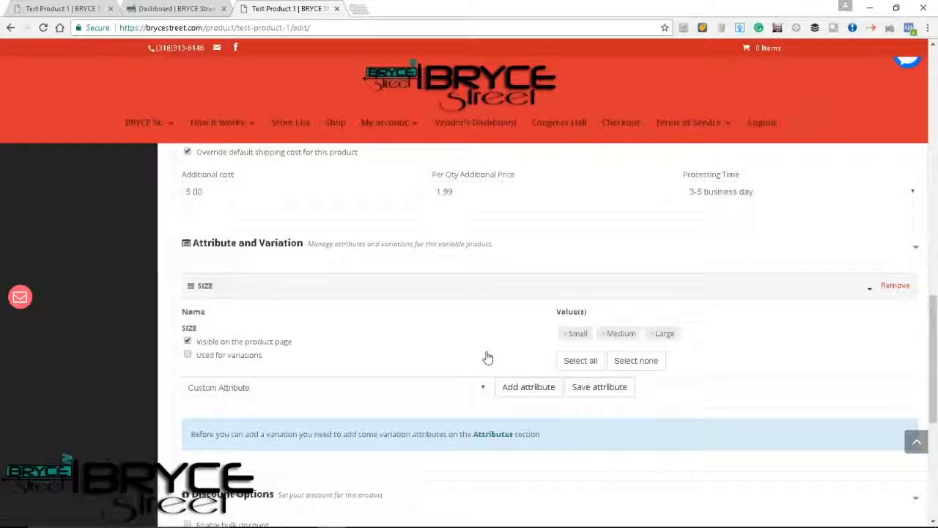
pyautogui.click(189, 356)
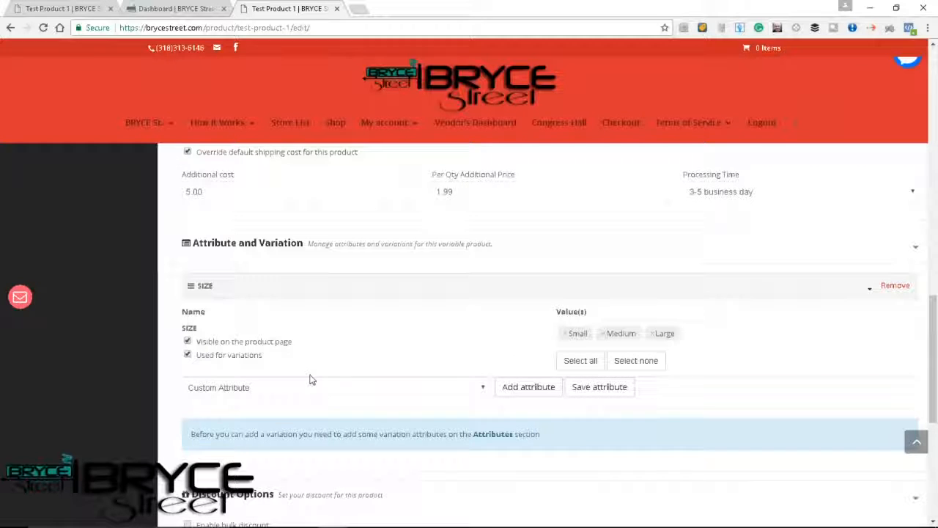
# Save the SIZE attribute and create variations from all attributes, accepting the confirmation.
pyautogui.click(599, 386)
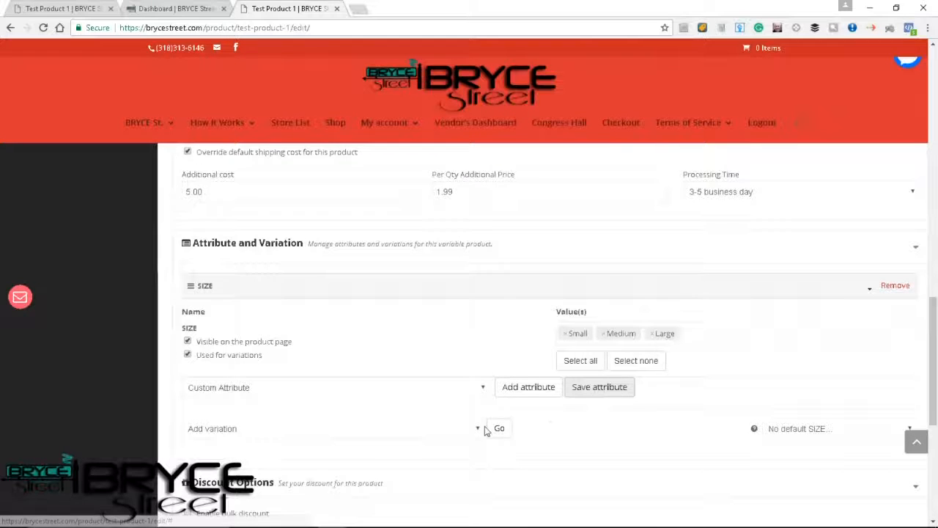
pyautogui.scroll(-1, 383, 431)
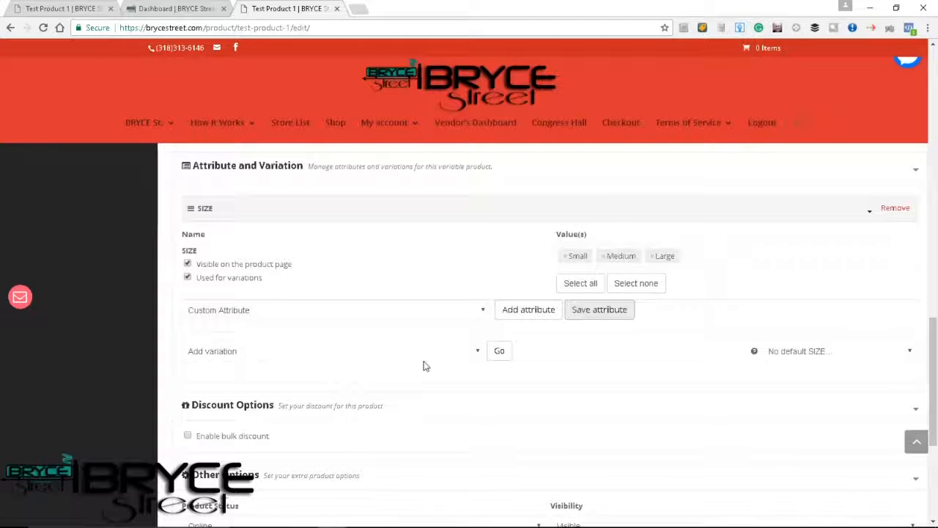
pyautogui.click(480, 351)
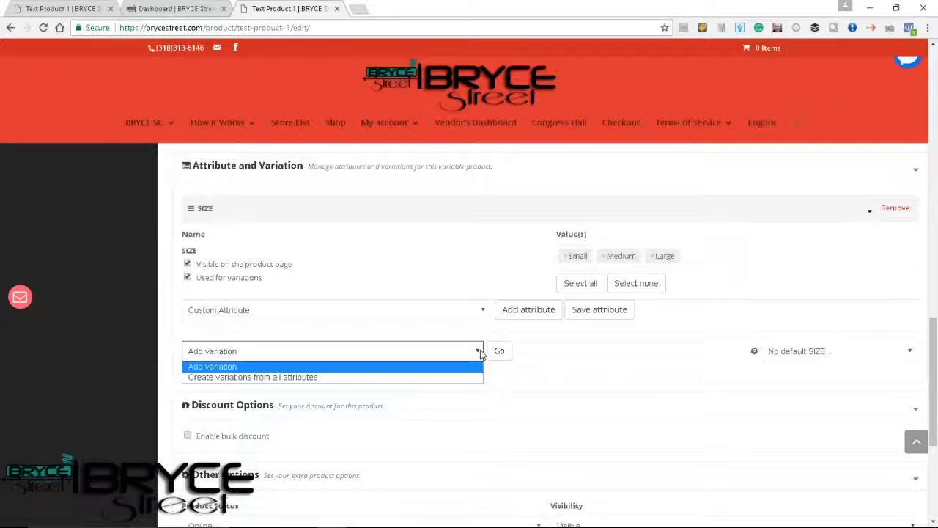
pyautogui.click(452, 376)
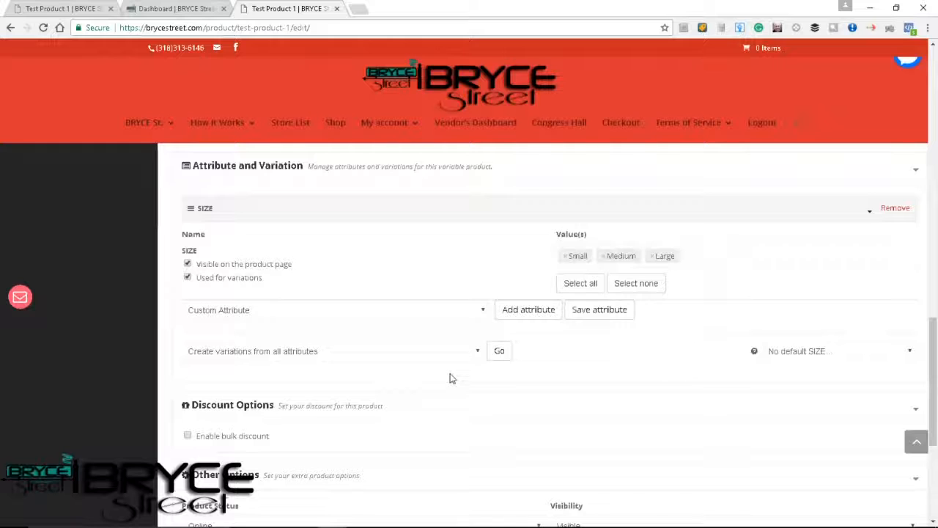
pyautogui.click(503, 355)
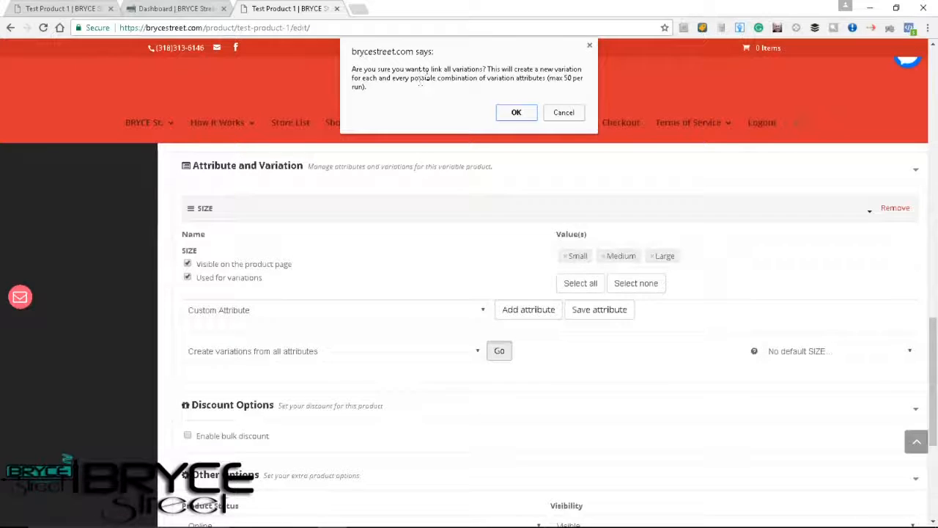
pyautogui.click(515, 113)
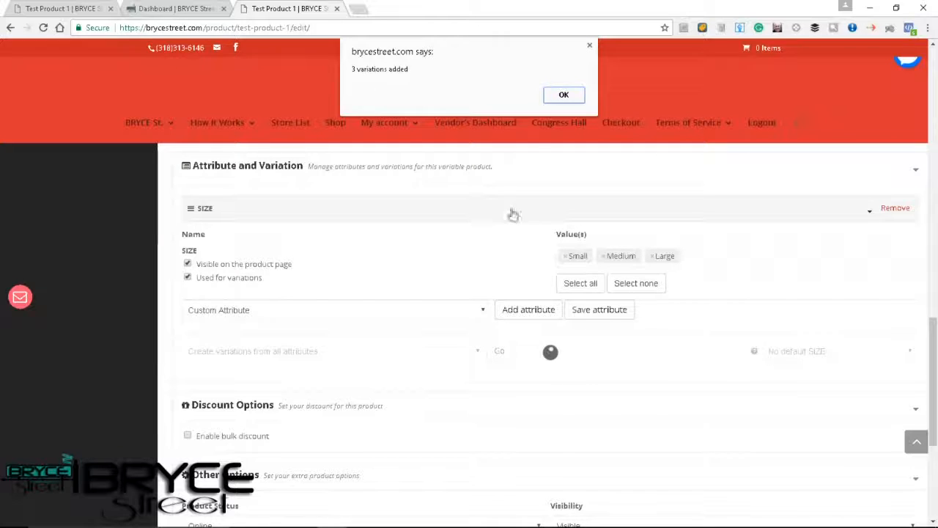
pyautogui.click(564, 96)
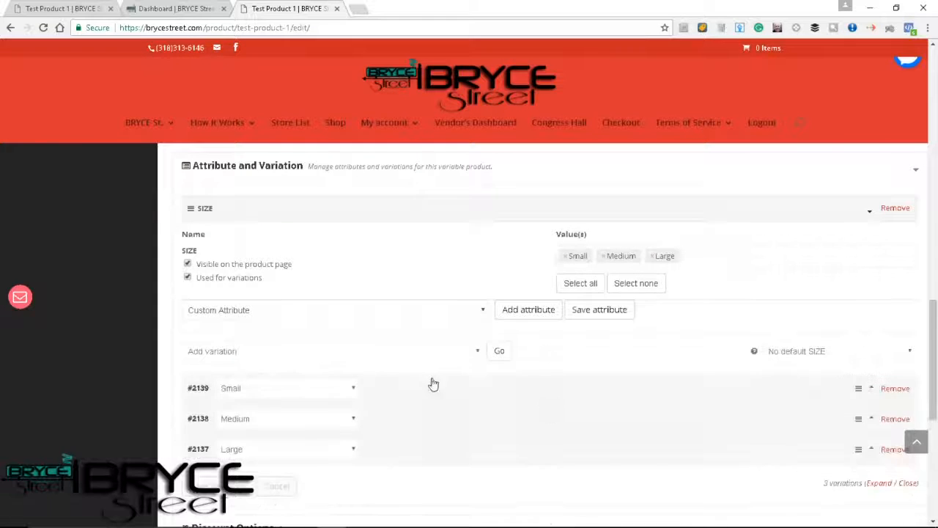
pyautogui.scroll(-2, 359, 404)
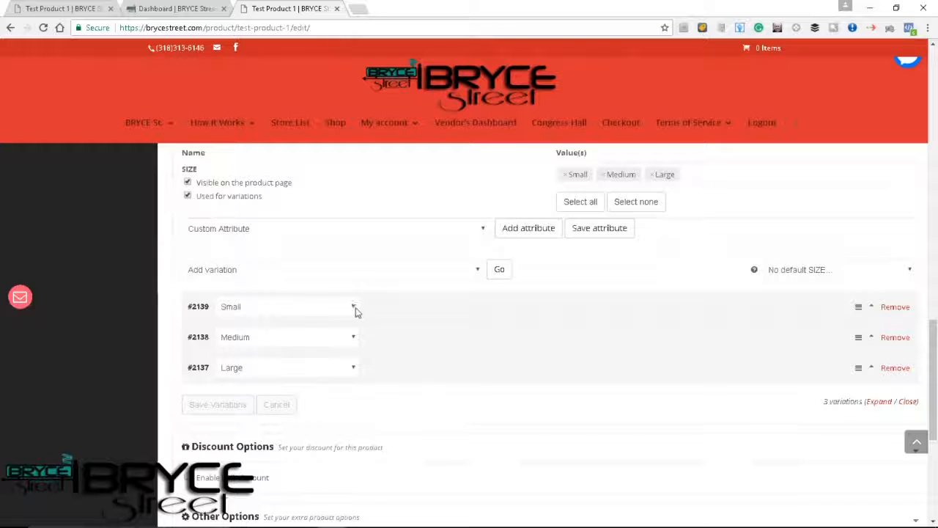
# Expand the Small variation and enable its Downloadable and Manage stock options, keeping the stock status at In stock.
pyautogui.click(353, 307)
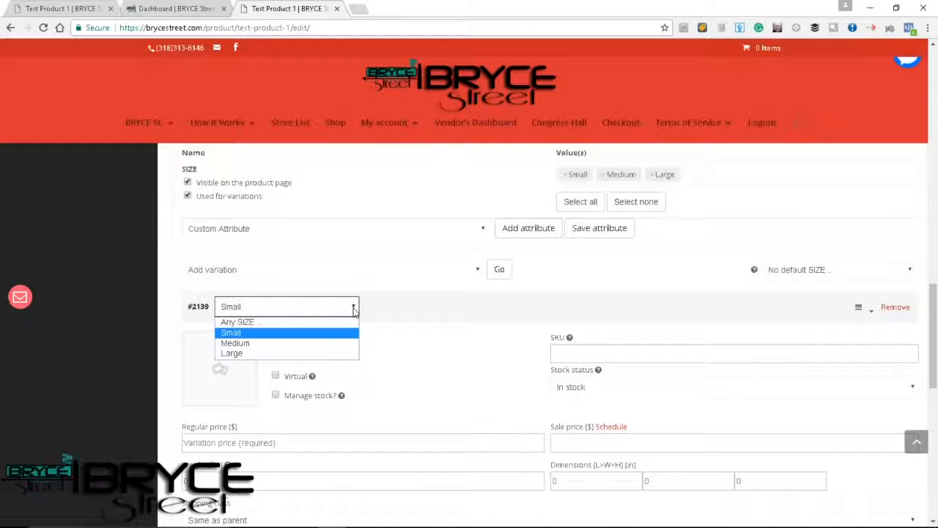
pyautogui.click(334, 334)
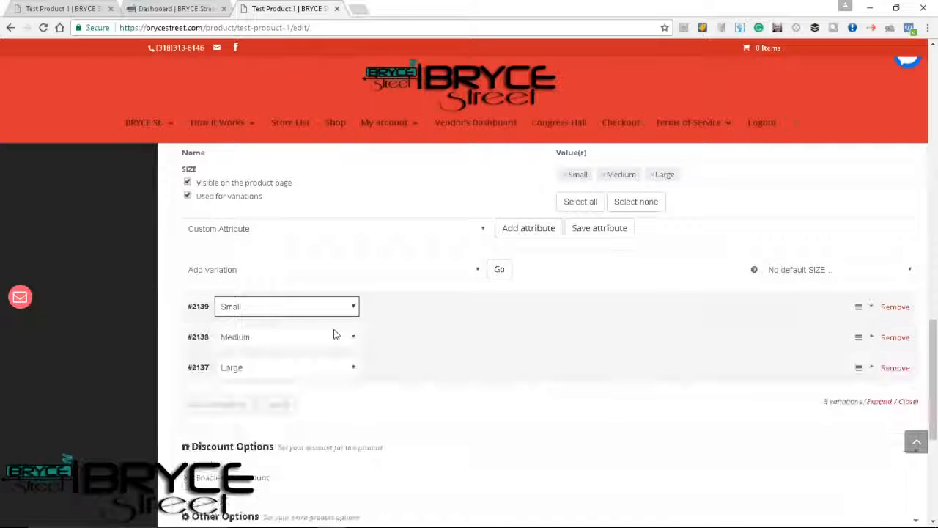
pyautogui.click(371, 315)
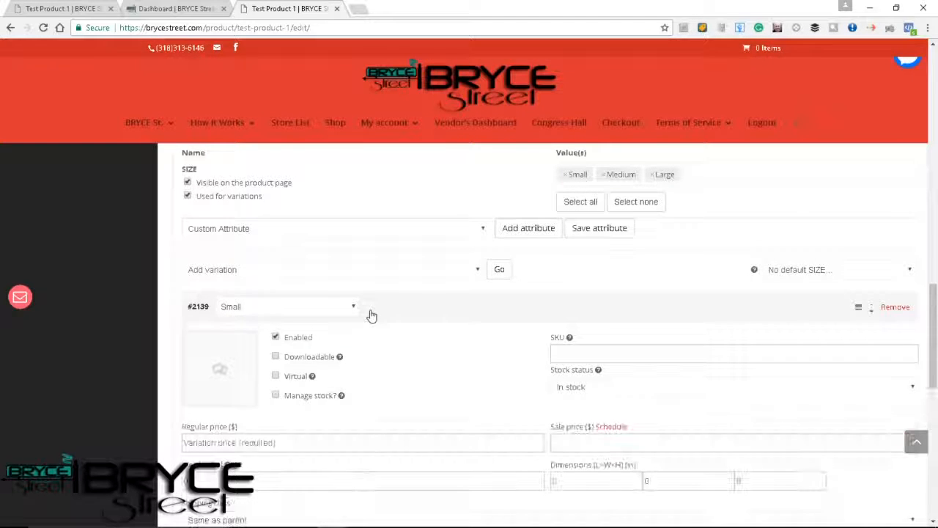
pyautogui.click(276, 357)
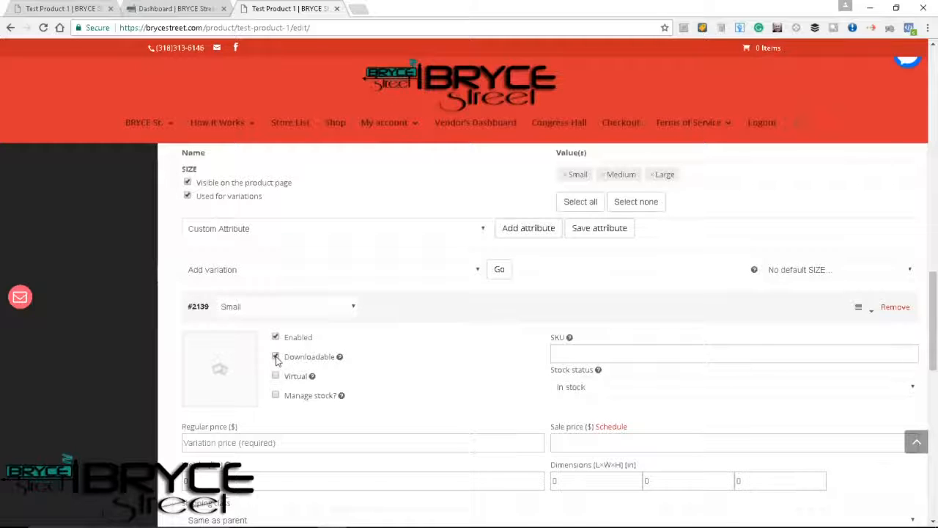
pyautogui.click(275, 397)
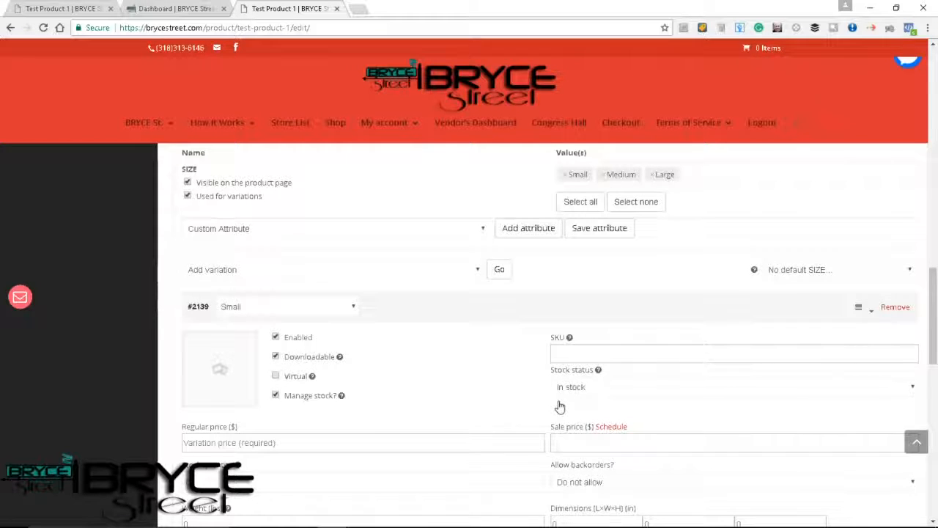
pyautogui.click(587, 351)
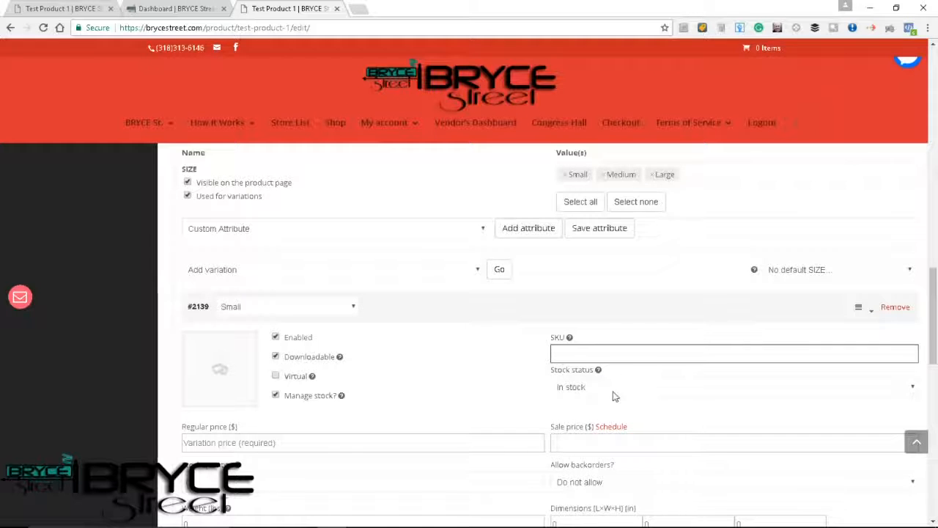
pyautogui.click(593, 388)
pyautogui.click(593, 388)
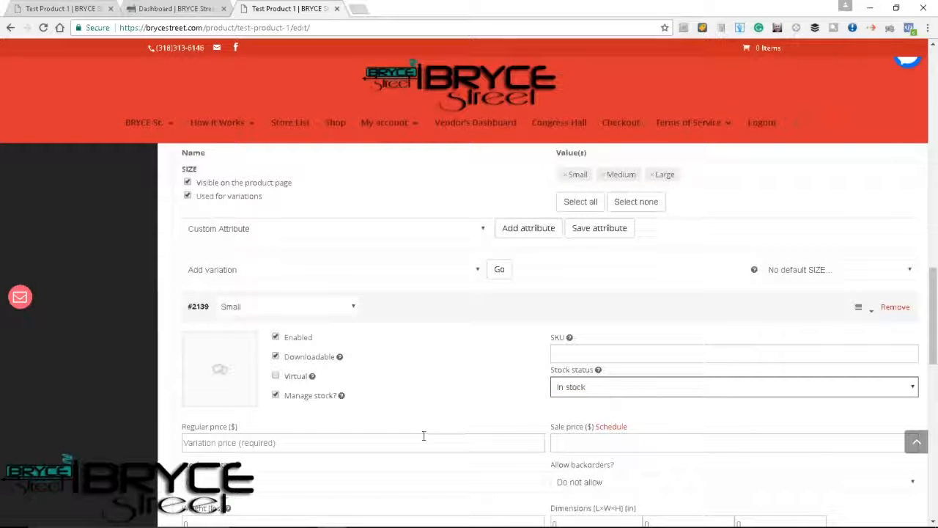
# Set the Small variation's regular price to 15.00 and leave its sale price empty.
pyautogui.scroll(-1, 425, 437)
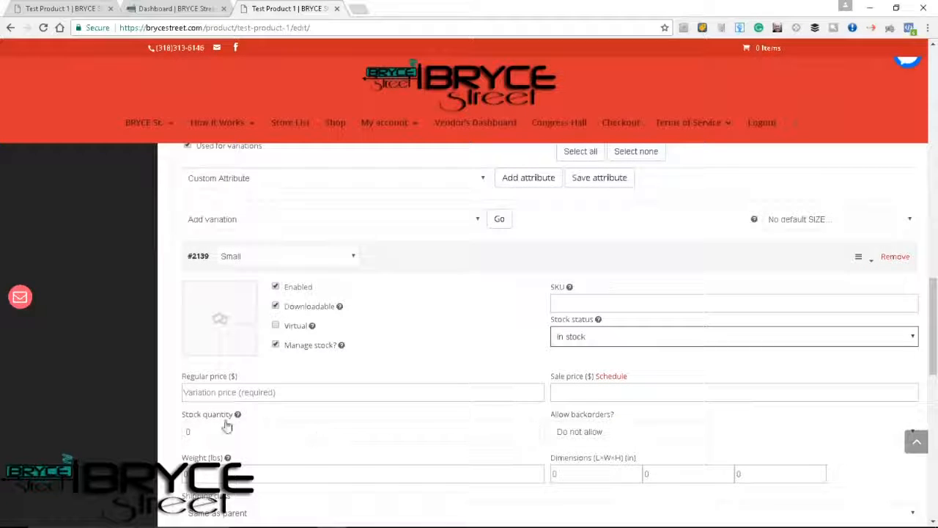
pyautogui.click(288, 393)
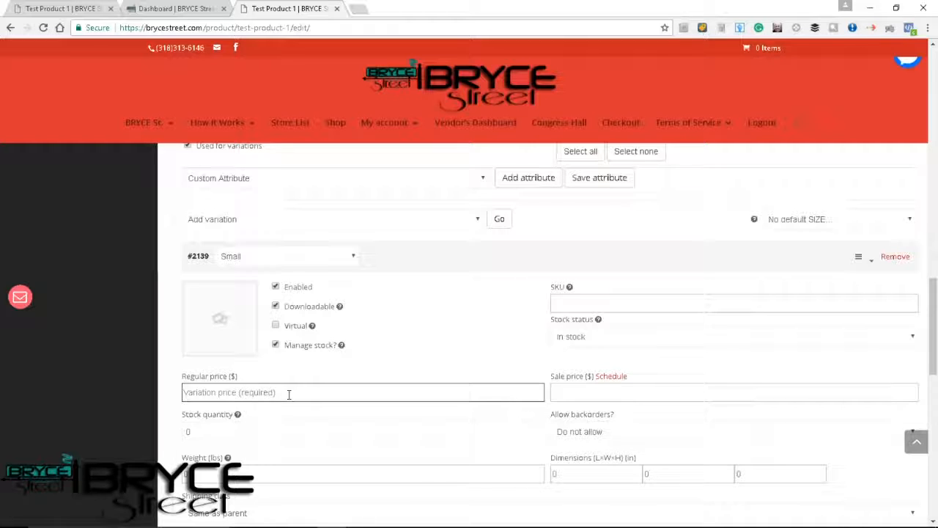
pyautogui.write('15.00')
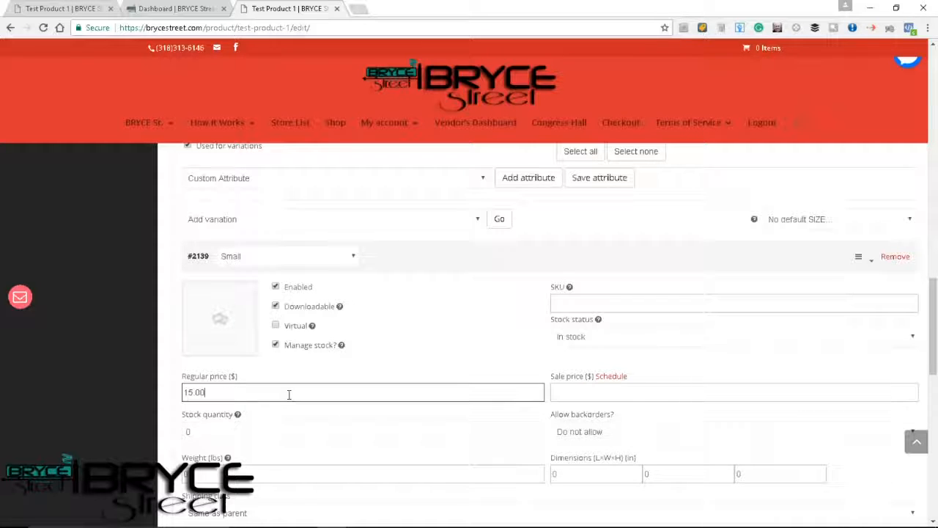
pyautogui.rightClick(466, 425)
pyautogui.click(702, 398)
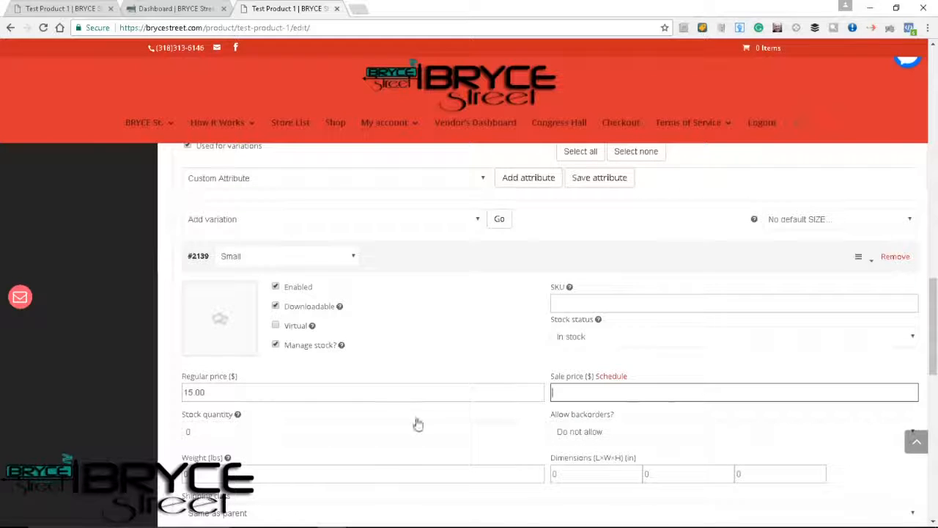
# Set the Small variation's stock quantity to 20 and its backorders option to Allow.
pyautogui.click(228, 432)
pyautogui.scroll(-1, 228, 433)
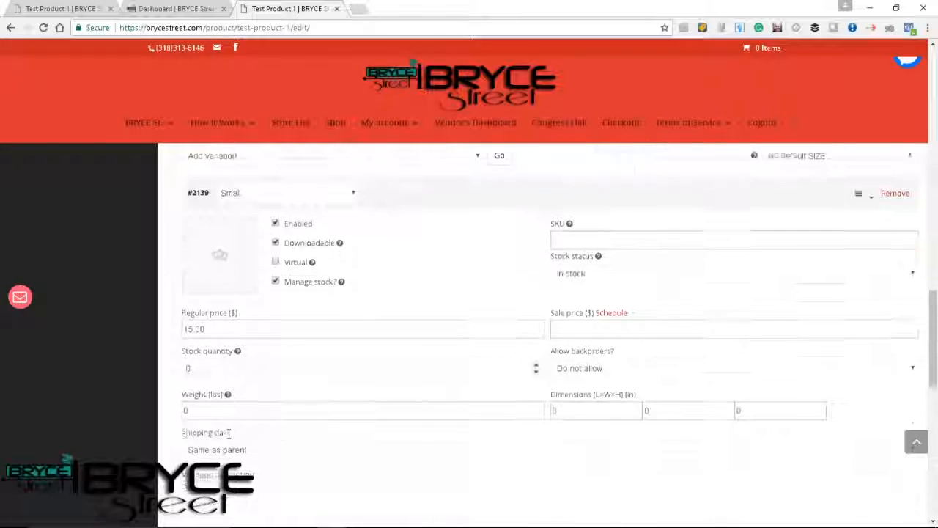
pyautogui.doubleClick(188, 367)
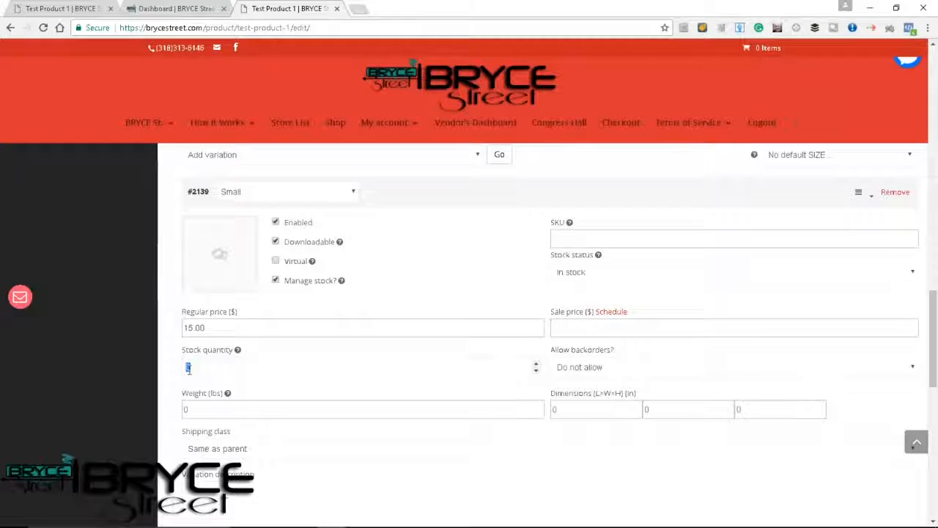
pyautogui.write('20')
pyautogui.click(620, 370)
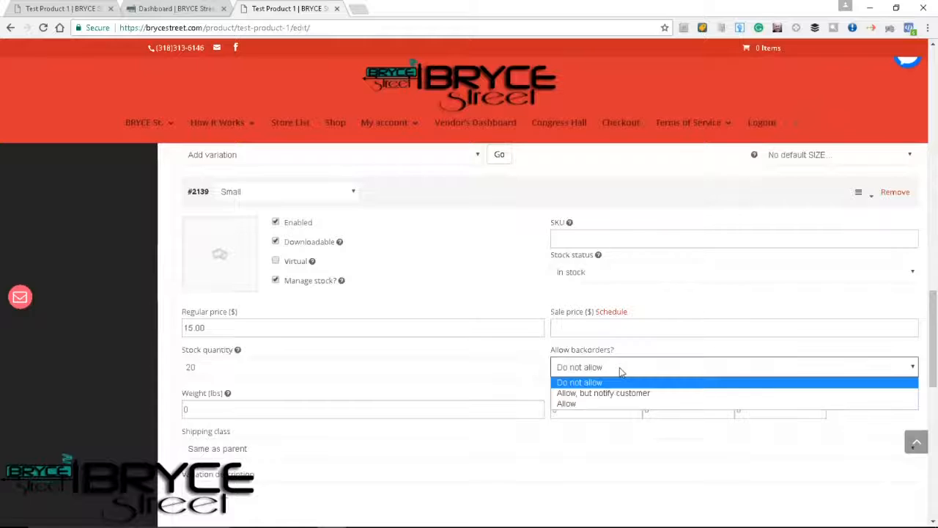
pyautogui.click(570, 404)
# Examine the Small variation's weight, dimensions, shipping class, description and downloadable file settings.
pyautogui.scroll(-1, 332, 447)
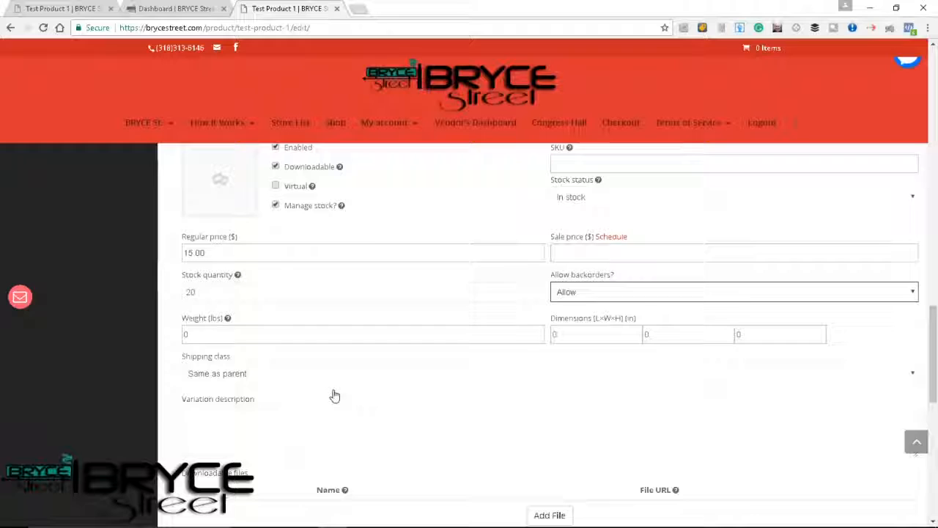
pyautogui.scroll(-1, 334, 396)
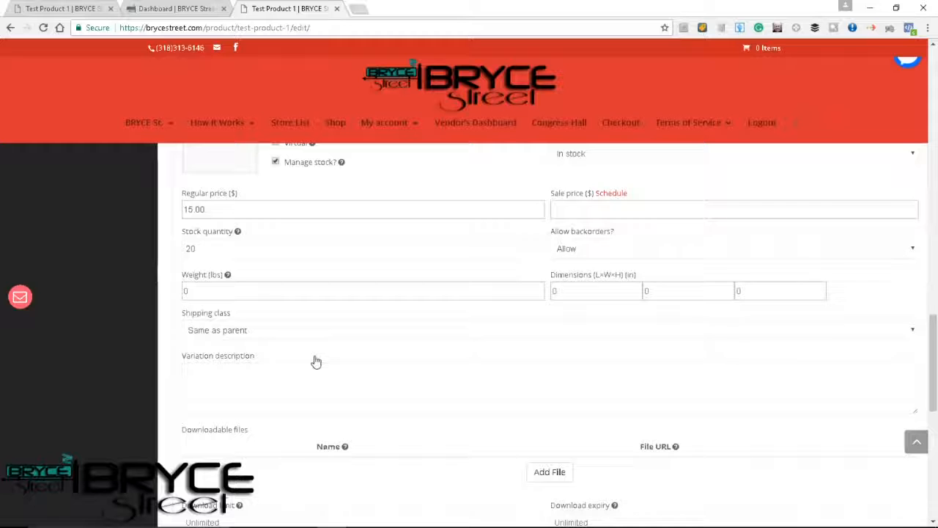
pyautogui.scroll(-1, 291, 395)
pyautogui.scroll(-1, 292, 395)
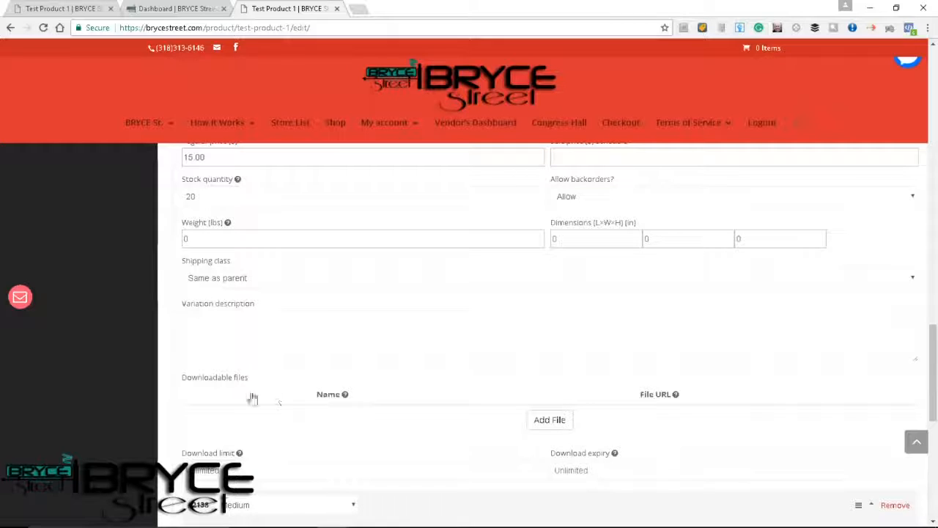
pyautogui.scroll(-1, 245, 387)
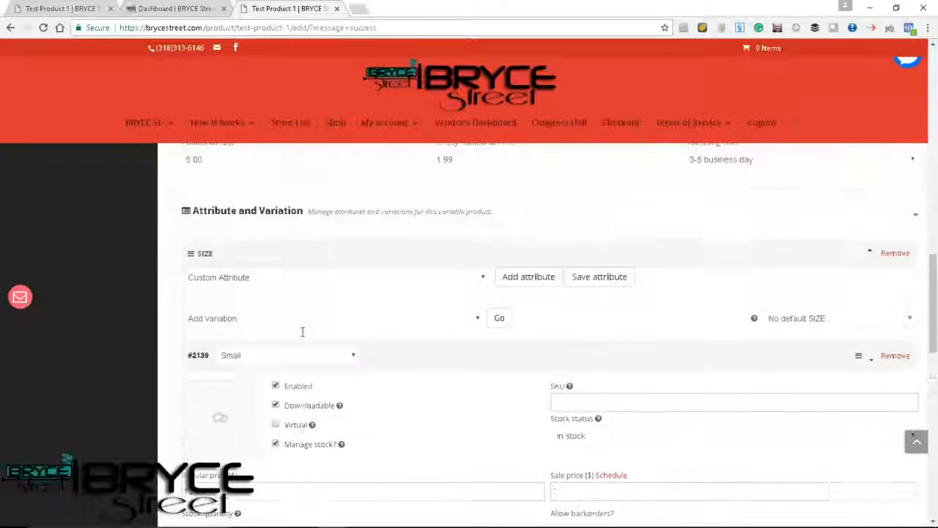
pyautogui.scroll(-1, 300, 337)
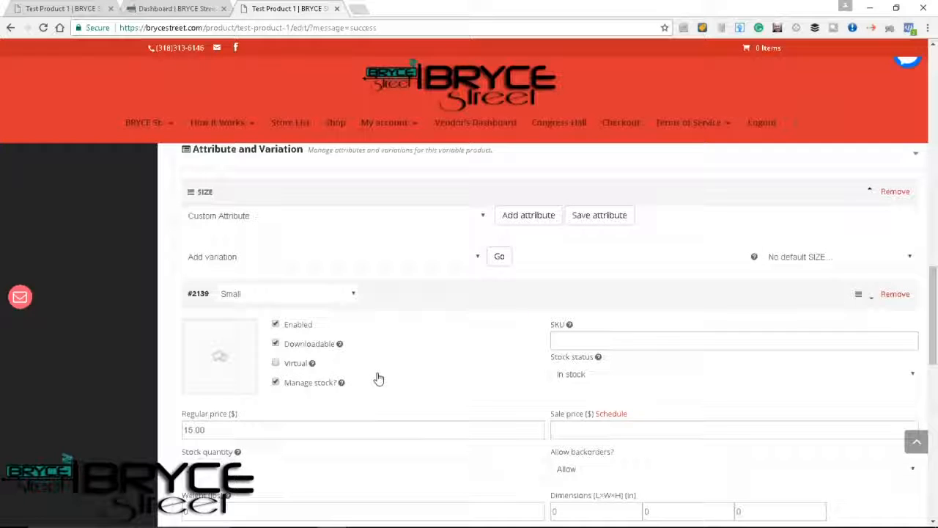
pyautogui.scroll(-3, 378, 378)
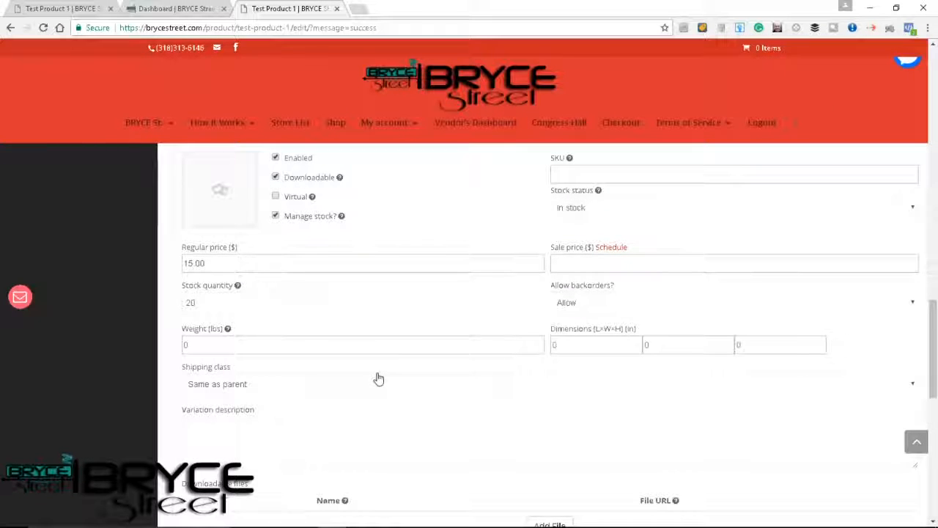
pyautogui.scroll(-2, 378, 378)
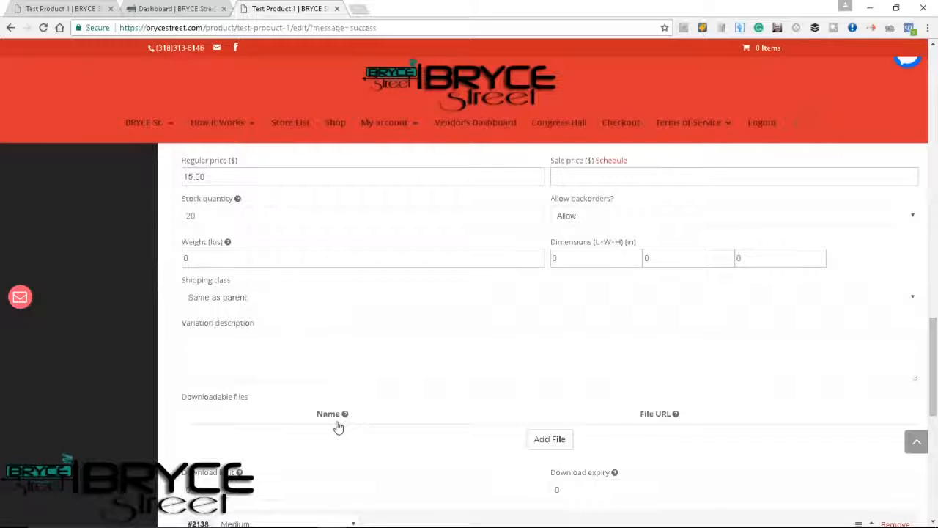
pyautogui.scroll(-1, 337, 427)
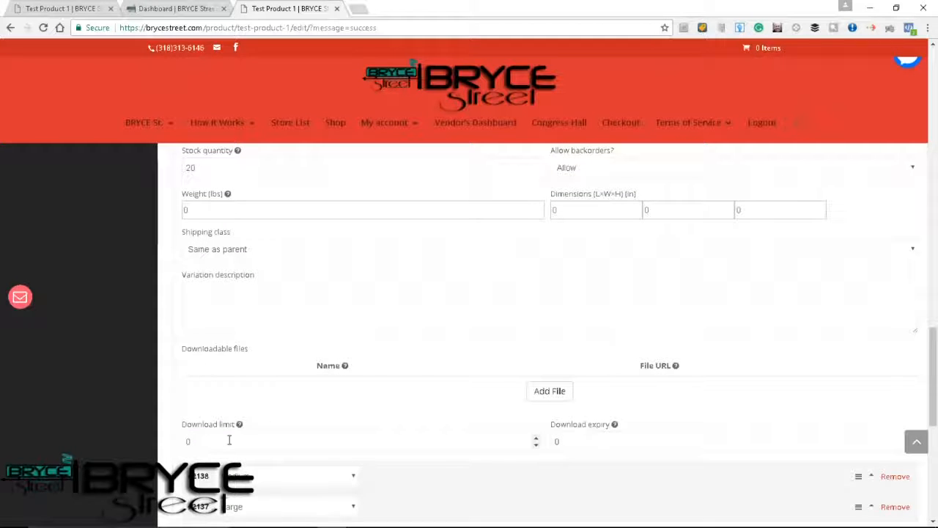
# Set both the download limit and the download expiry of the Small variation to 0.
pyautogui.moveTo(195, 444); pyautogui.dragTo(184, 445)
pyautogui.write('0')
pyautogui.click(558, 441)
pyautogui.doubleClick(557, 440)
pyautogui.write('0')
pyautogui.scroll(-2, 329, 433)
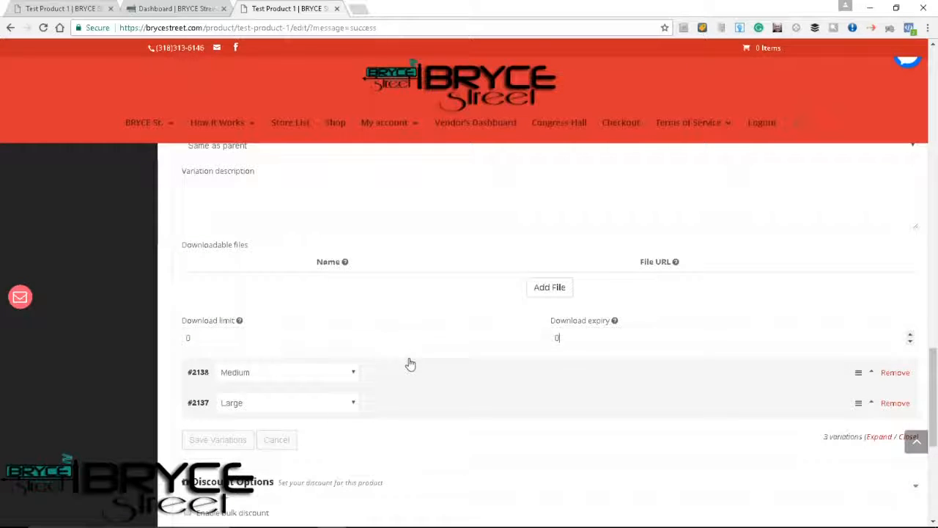
# Disable the Downloadable option for the Small variation and look over its remaining fields.
pyautogui.scroll(3, 361, 308)
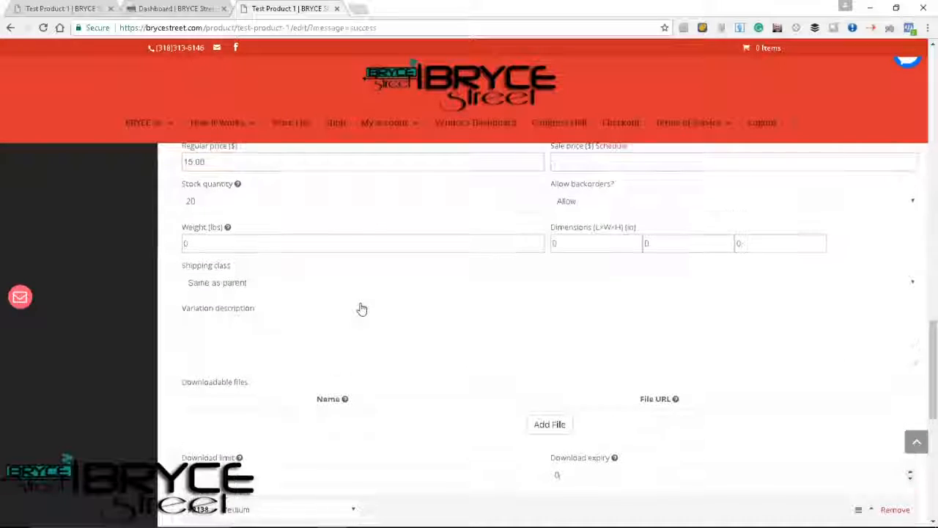
pyautogui.scroll(3, 361, 309)
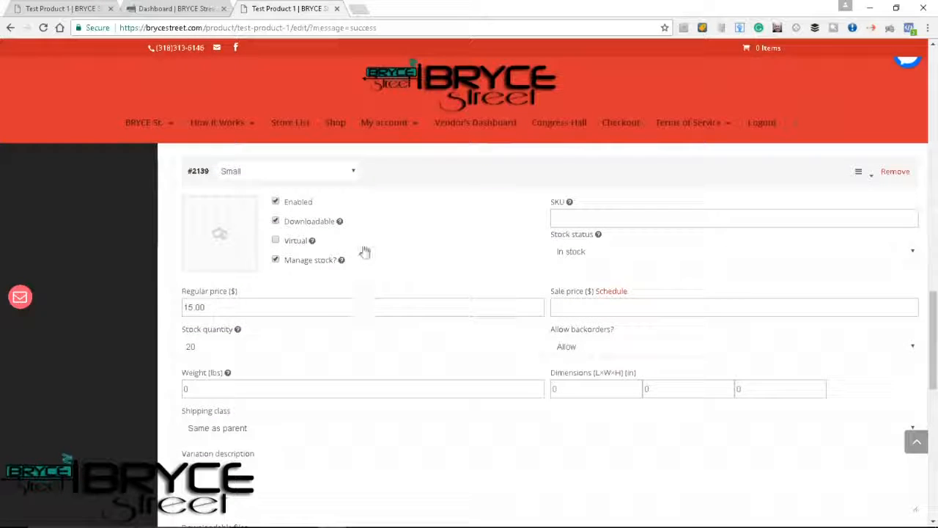
pyautogui.click(275, 221)
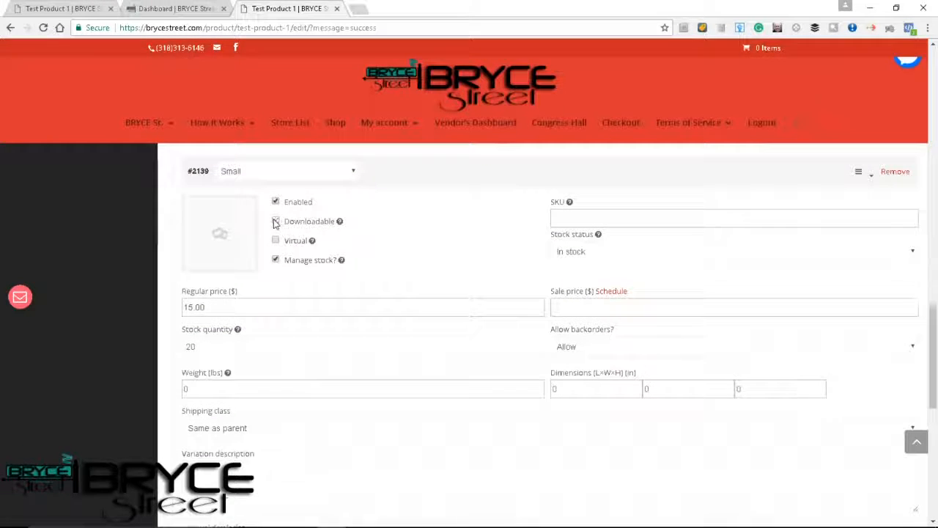
pyautogui.scroll(-2, 383, 417)
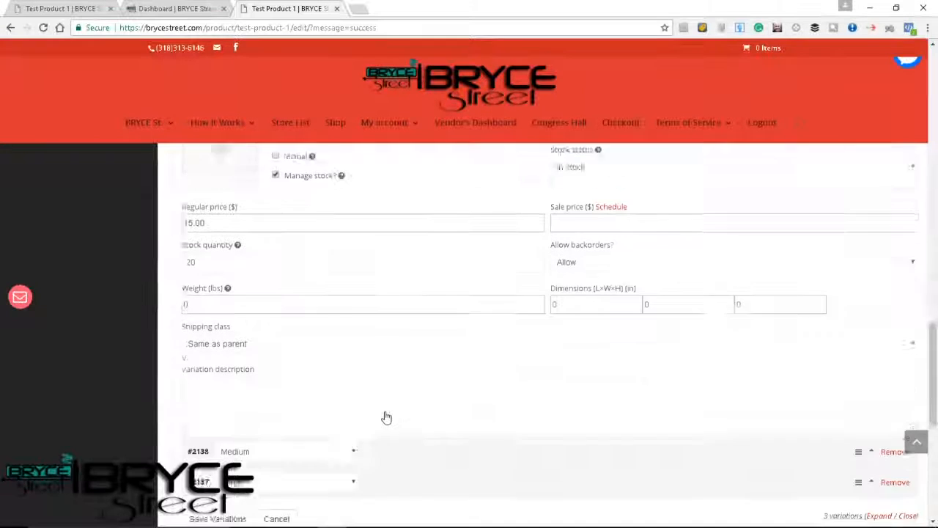
pyautogui.scroll(-2, 386, 417)
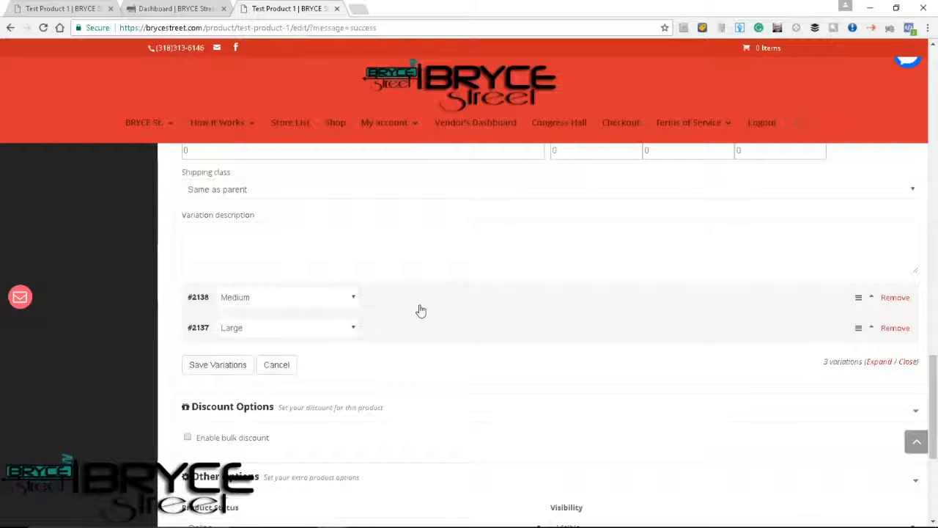
pyautogui.scroll(4, 420, 311)
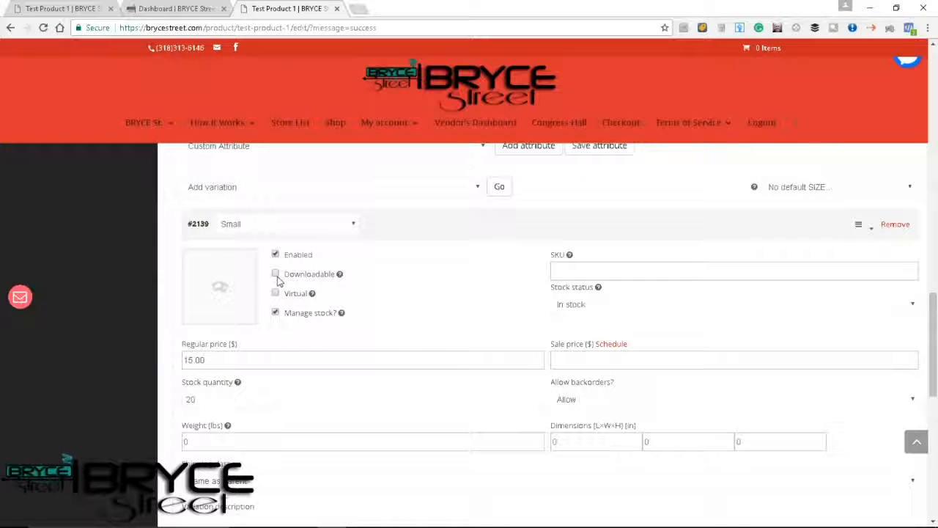
# Re-enable the Small variation's Downloadable option to inspect the download fields, and disable it again.
pyautogui.click(275, 275)
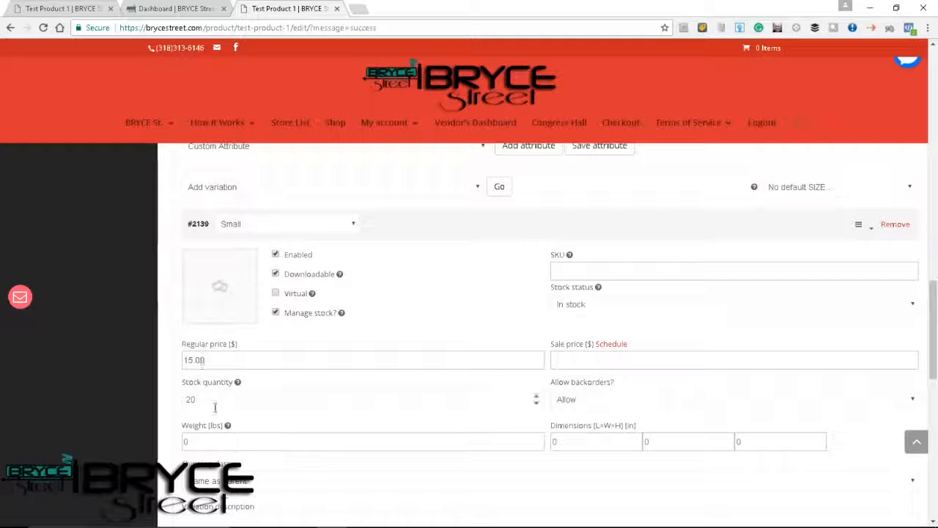
pyautogui.scroll(-1, 247, 446)
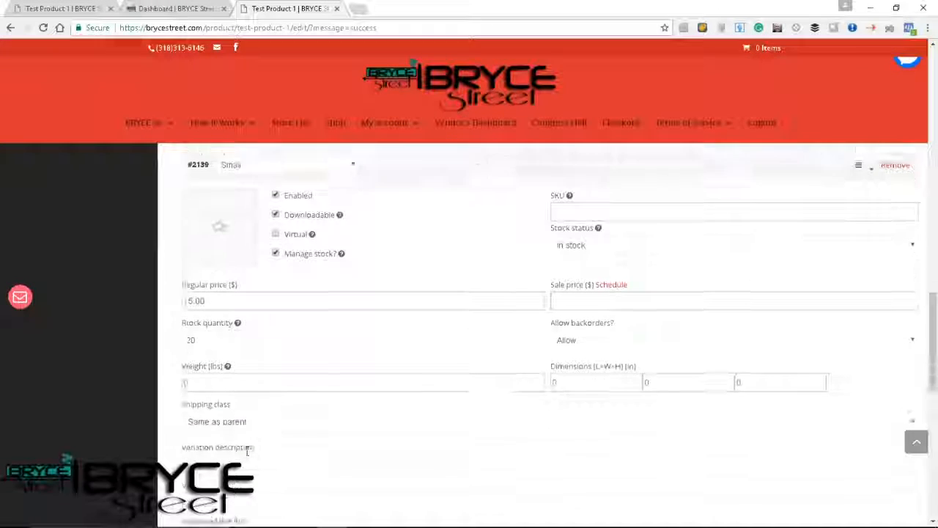
pyautogui.scroll(-1, 278, 408)
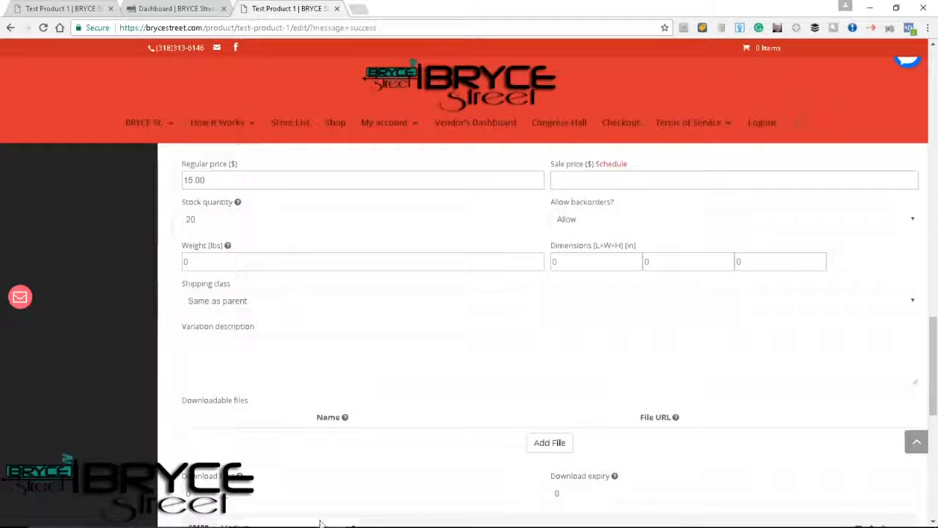
pyautogui.scroll(1, 322, 382)
pyautogui.click(275, 228)
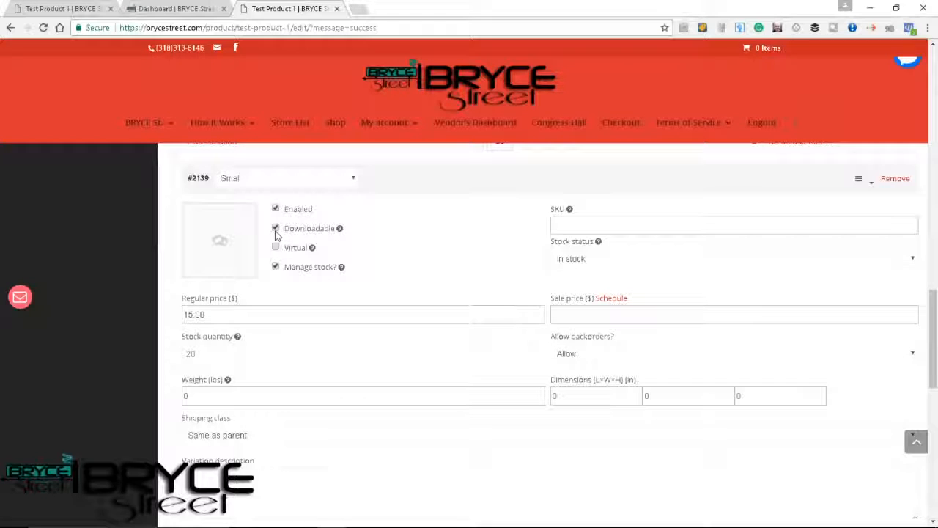
pyautogui.scroll(-3, 316, 355)
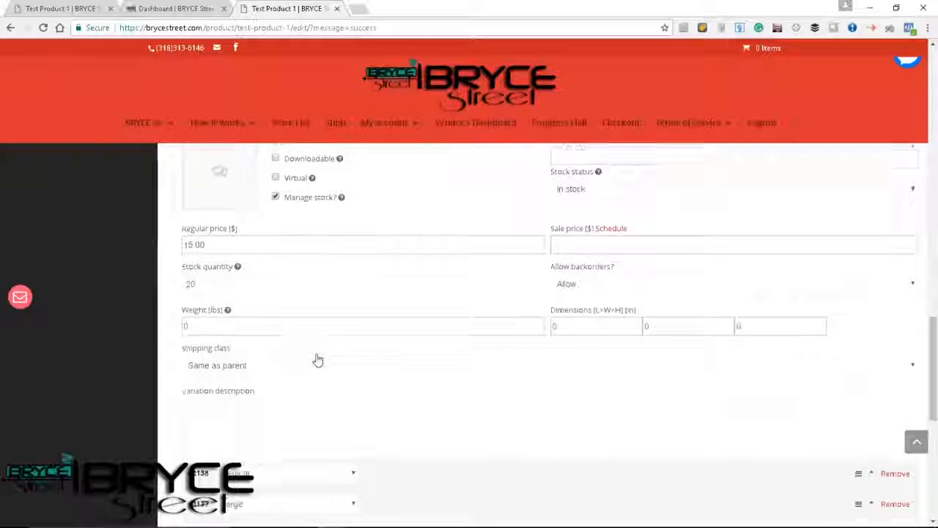
# Review the remaining variation, discount and other product options, and save the product.
pyautogui.scroll(-1, 317, 360)
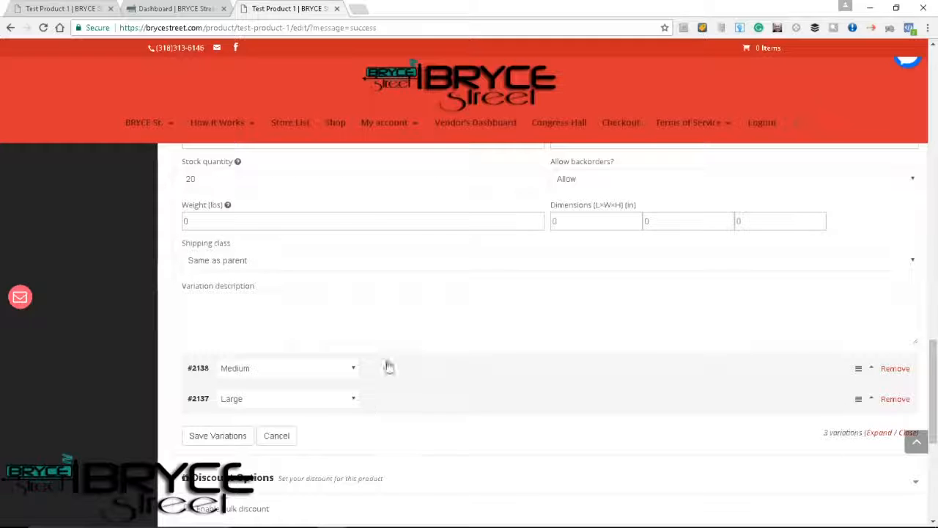
pyautogui.scroll(-3, 385, 373)
pyautogui.scroll(-2, 387, 373)
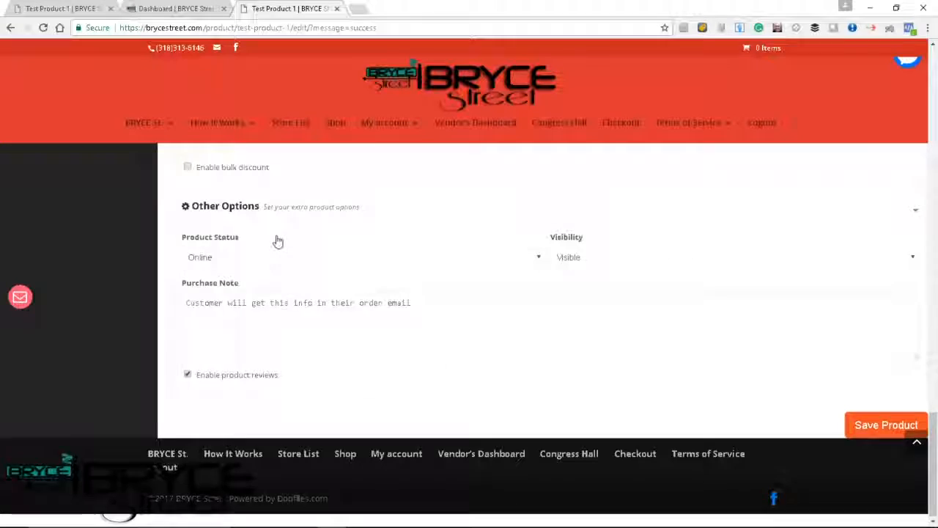
pyautogui.scroll(2, 264, 247)
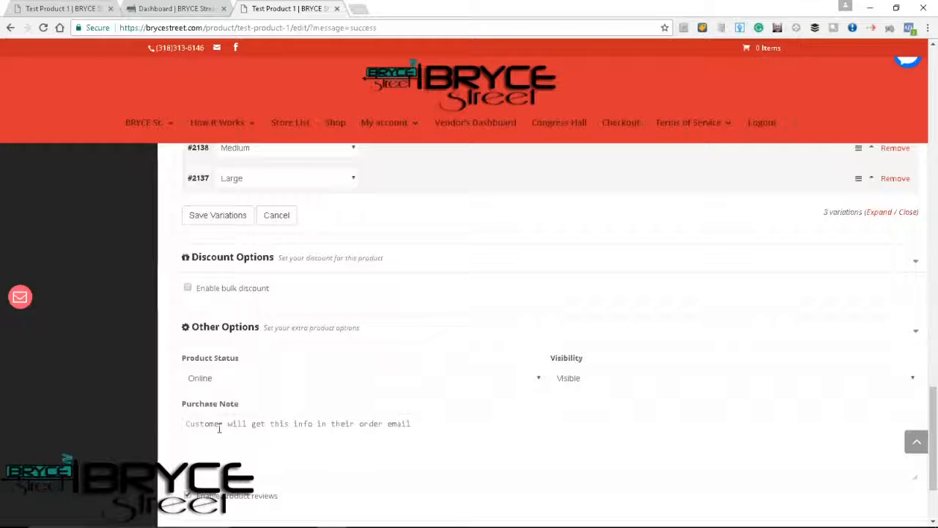
pyautogui.scroll(-2, 256, 444)
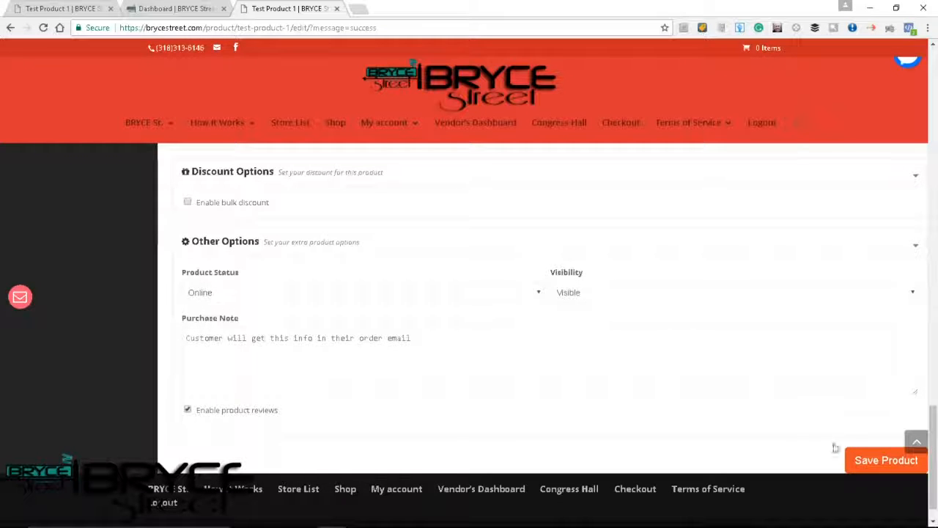
pyautogui.click(875, 466)
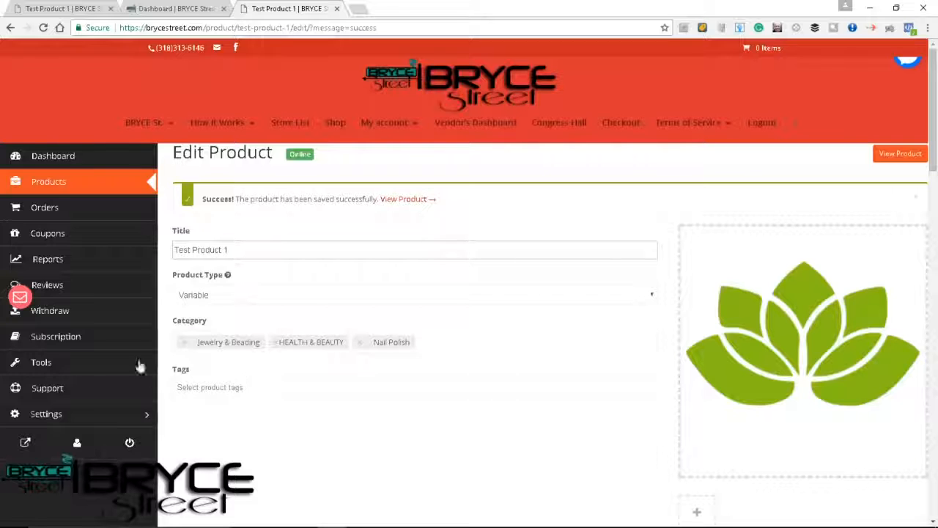
# Look at the customer support contact form and the Messenger chat box, closing each one again.
pyautogui.click(20, 297)
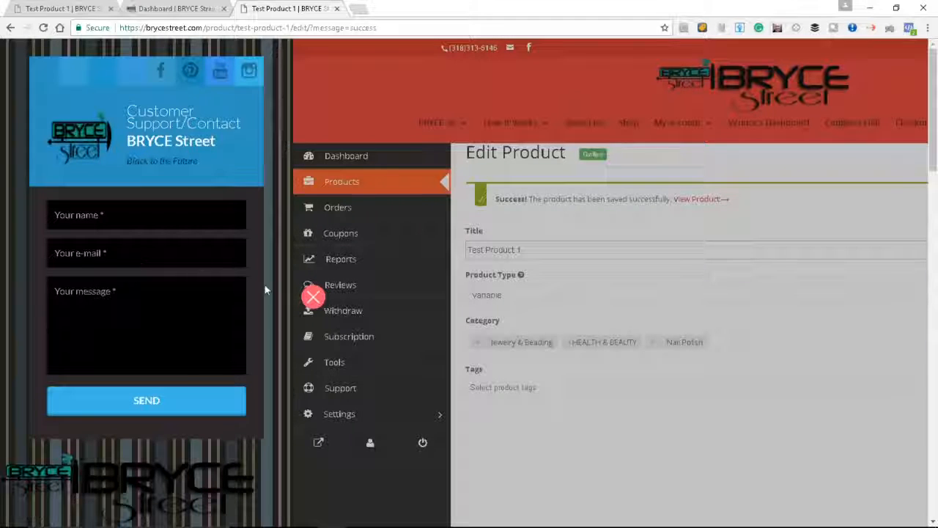
pyautogui.click(313, 298)
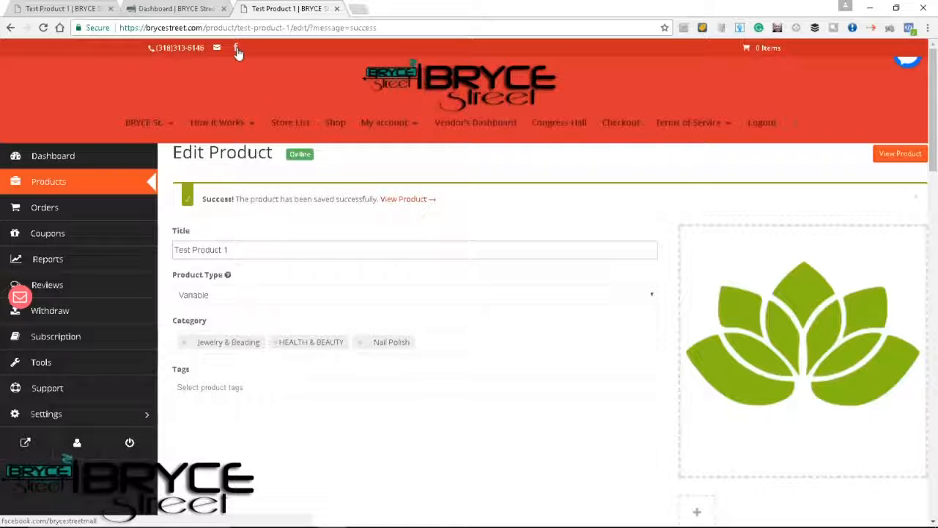
pyautogui.click(907, 65)
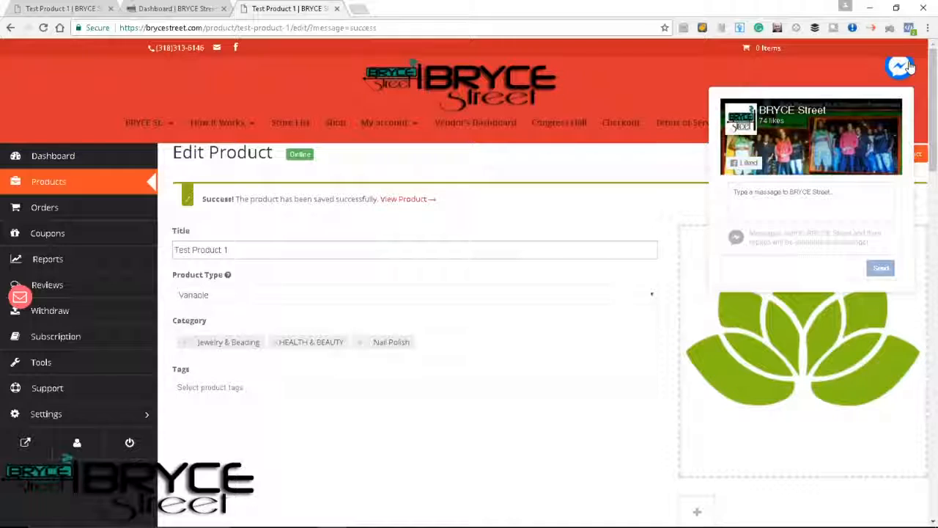
pyautogui.click(907, 65)
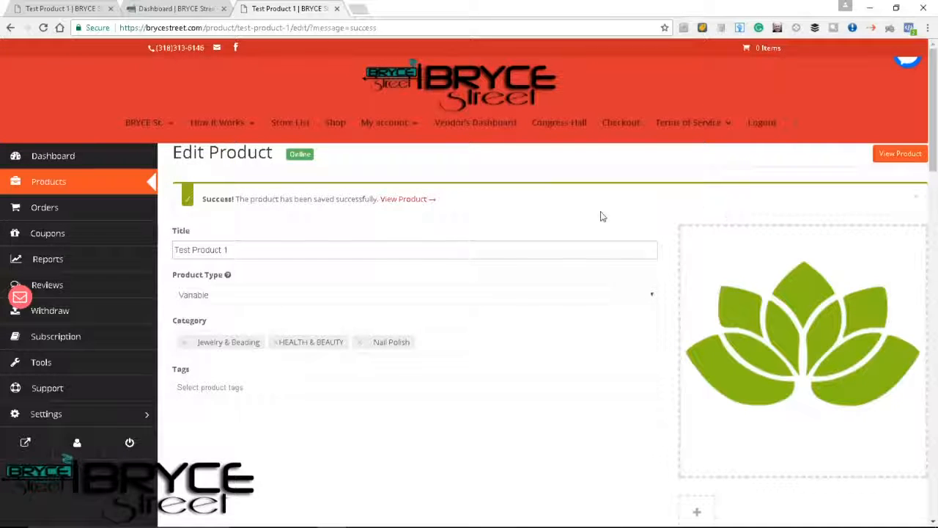